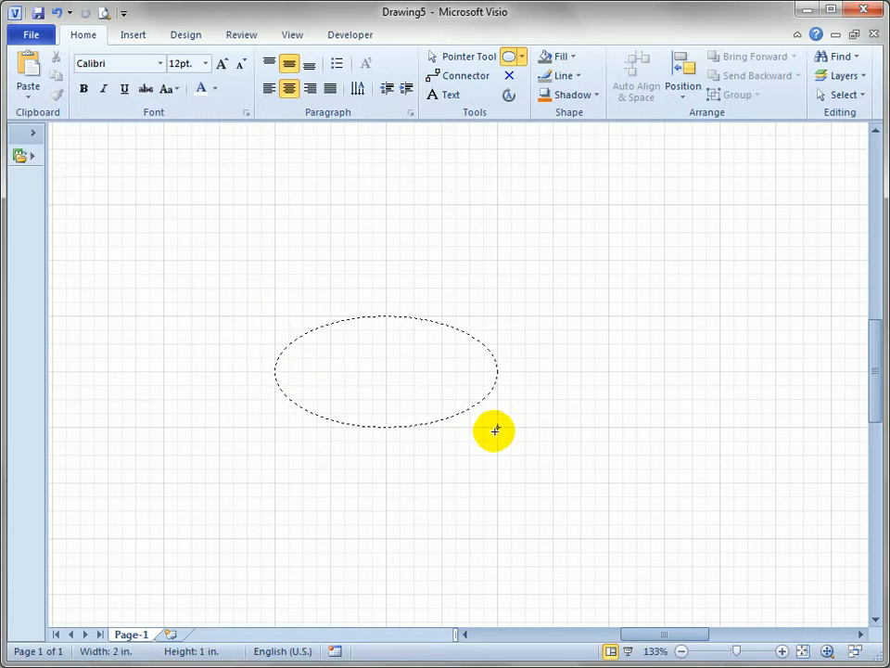
- Set the ellipse's fill color to standard green and its fill pattern to 40
left_click(575, 58)
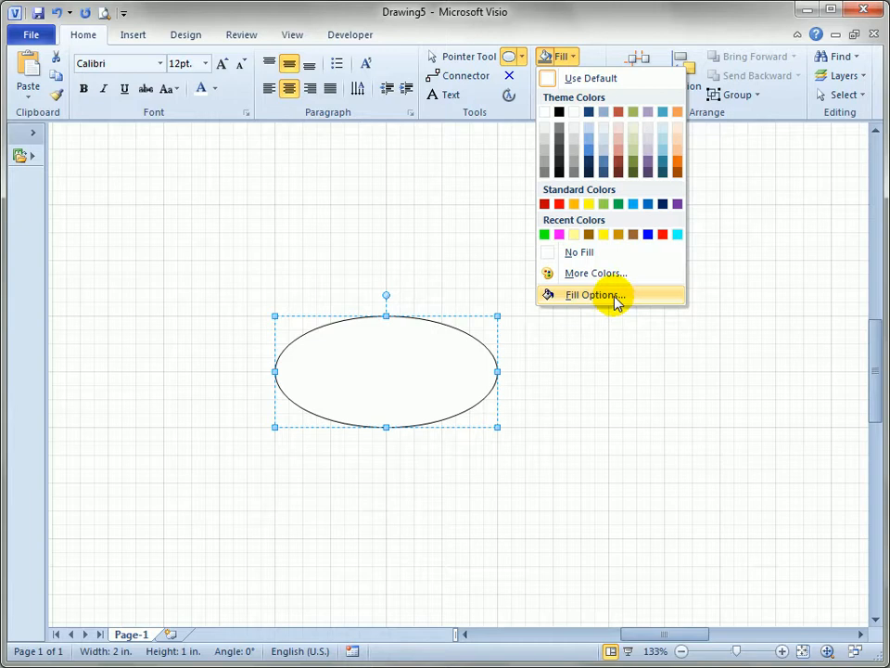
left_click(612, 295)
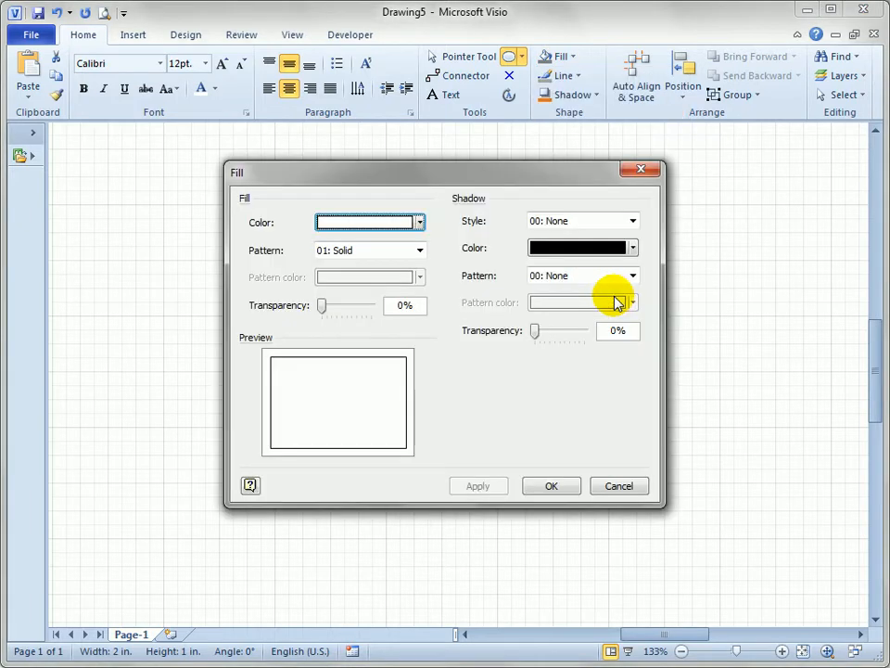
left_click(420, 223)
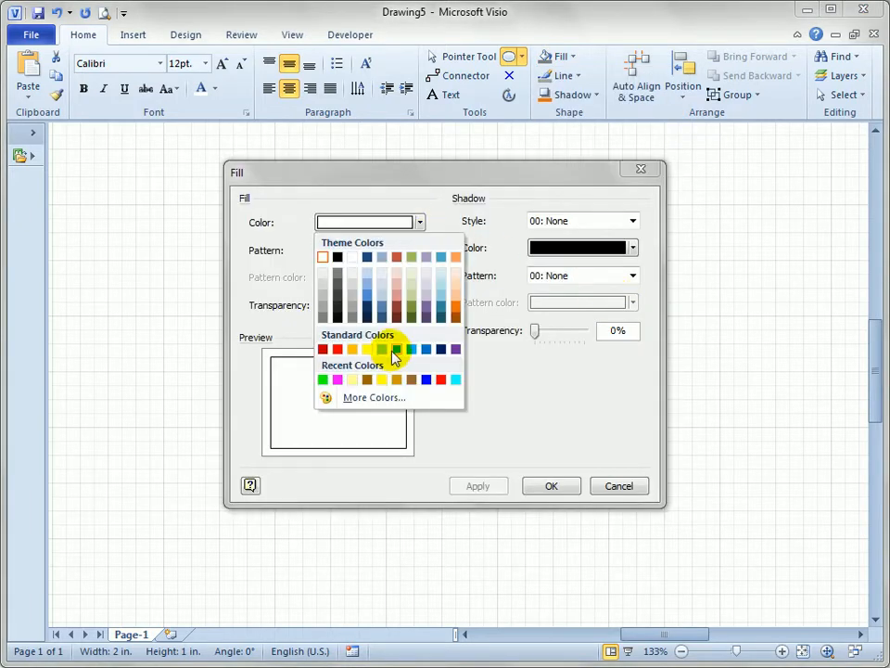
left_click(395, 353)
left_click(390, 248)
left_click_drag(422, 292, 423, 397)
left_click(397, 401)
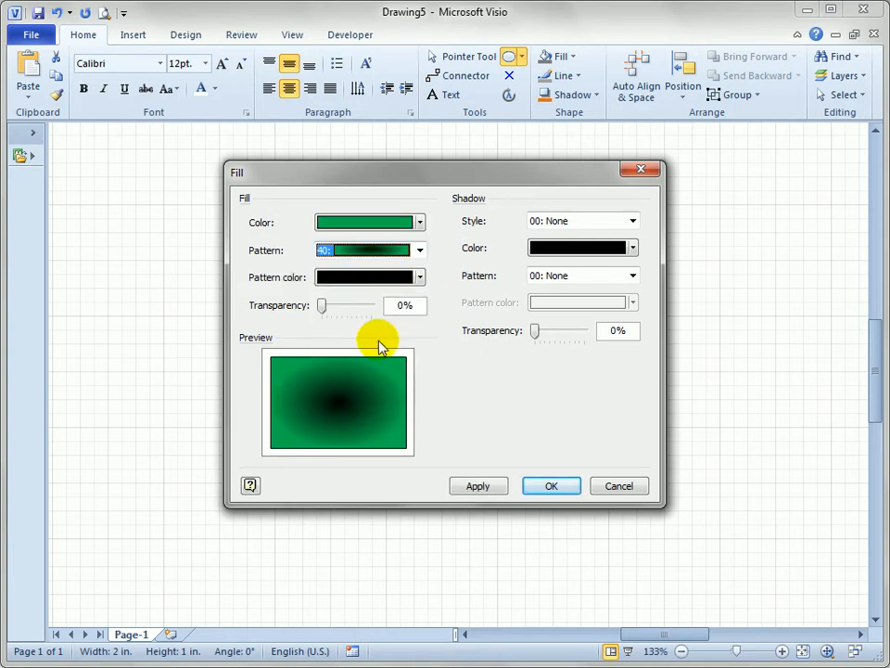
- Set the fill's pattern color to light green and apply the gradient fill to the ellipse
left_click(380, 278)
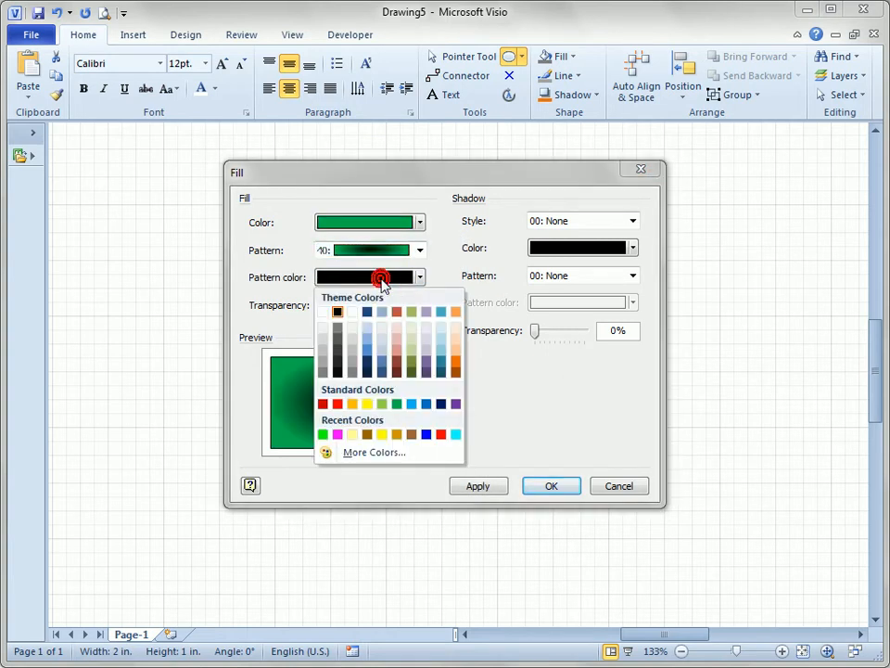
left_click(382, 404)
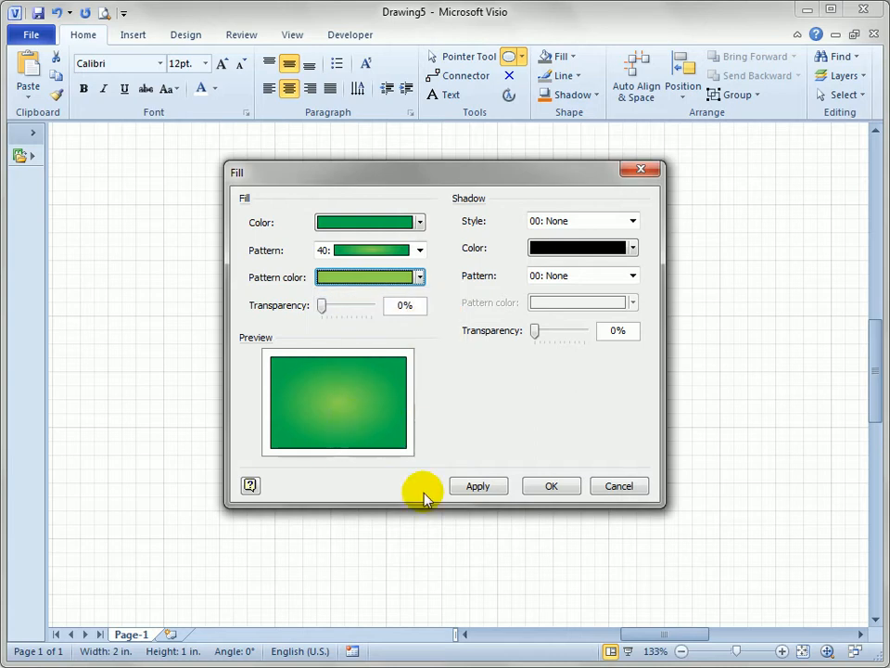
left_click_drag(498, 172, 643, 141)
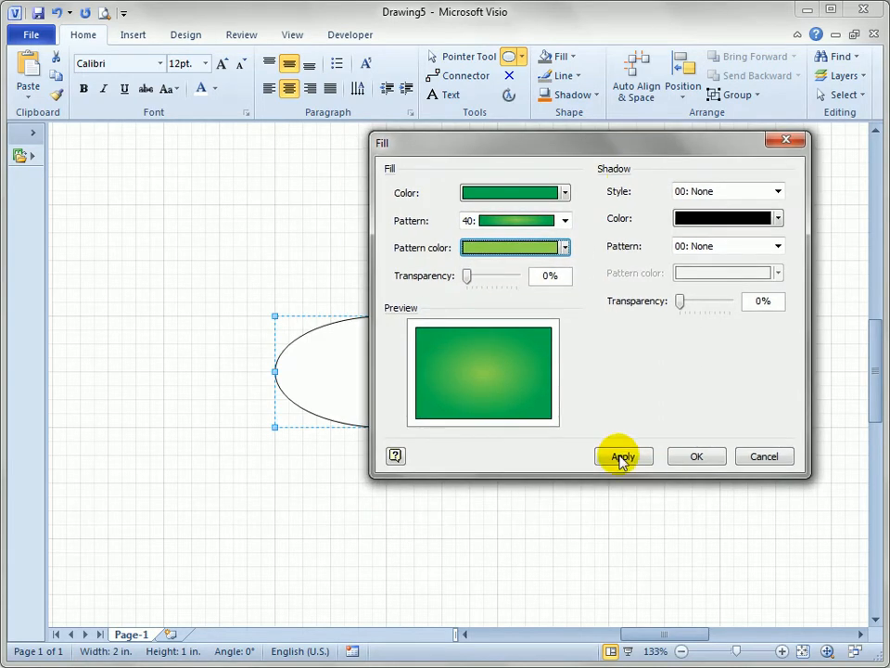
left_click(623, 457)
left_click(697, 456)
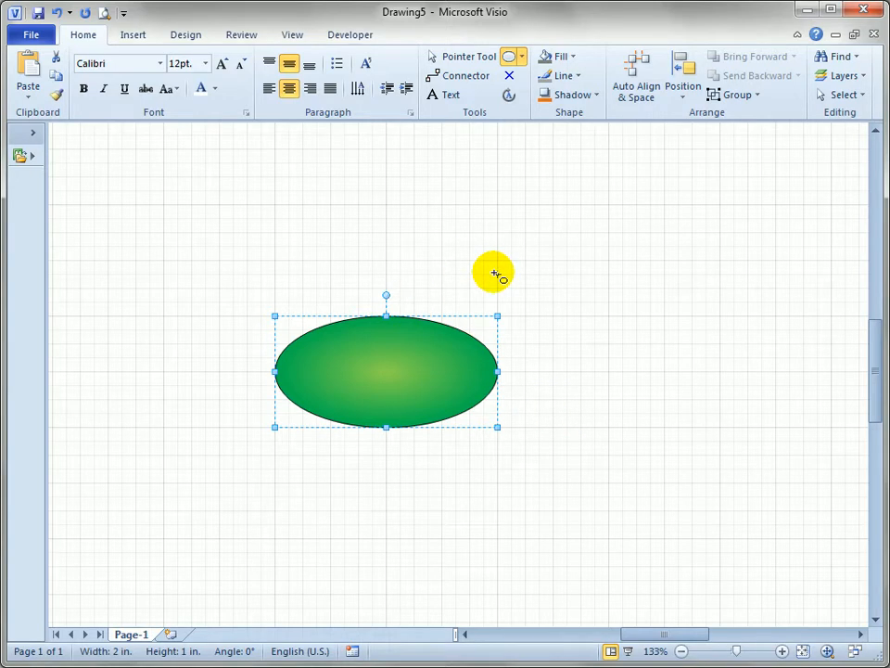
- Add the text "A whole bunch of text that wraps to the next line." to the green ellipse
left_click(452, 58)
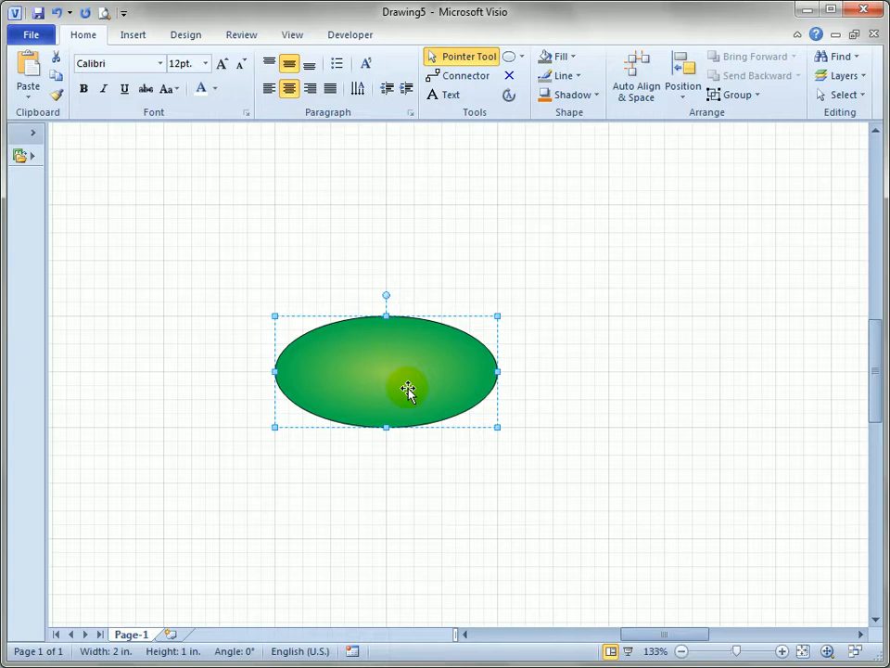
type("A")
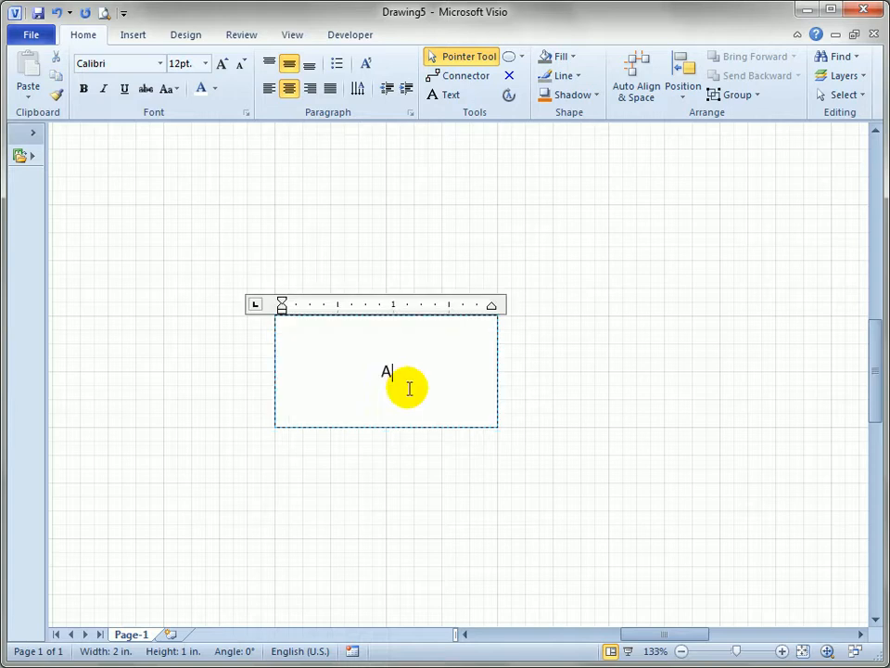
type(" whole bunch of ")
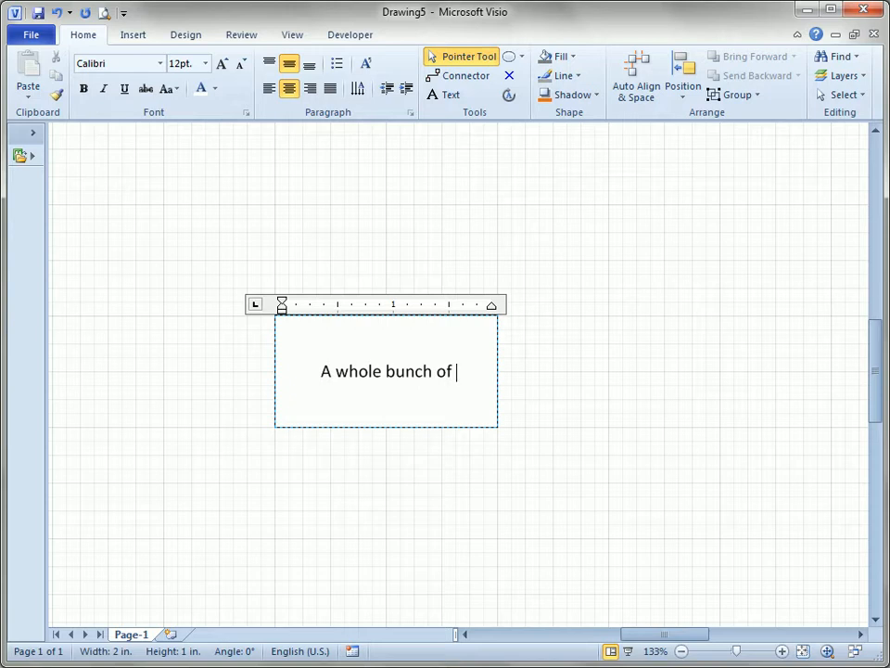
type("text that ")
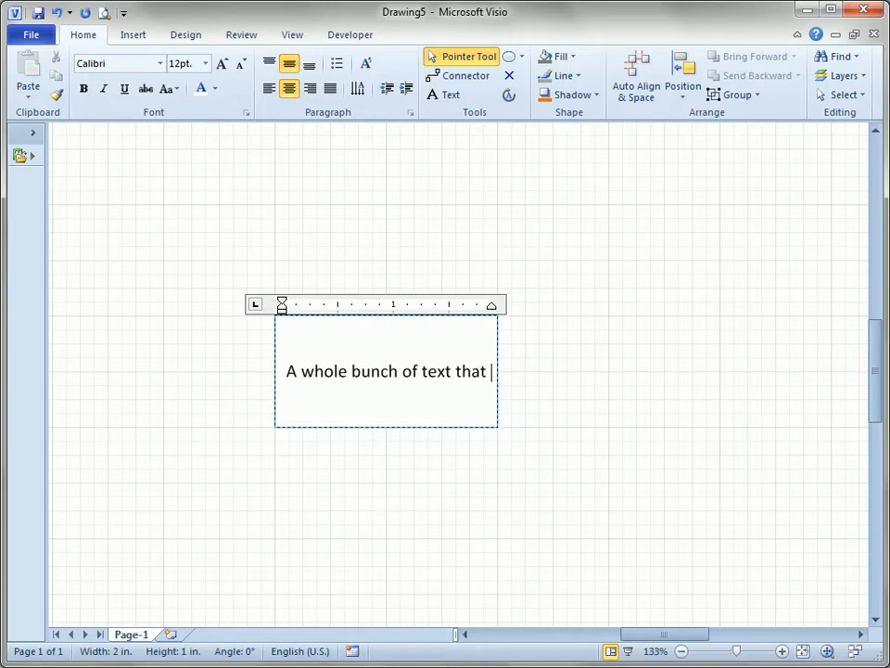
type("wraps to th")
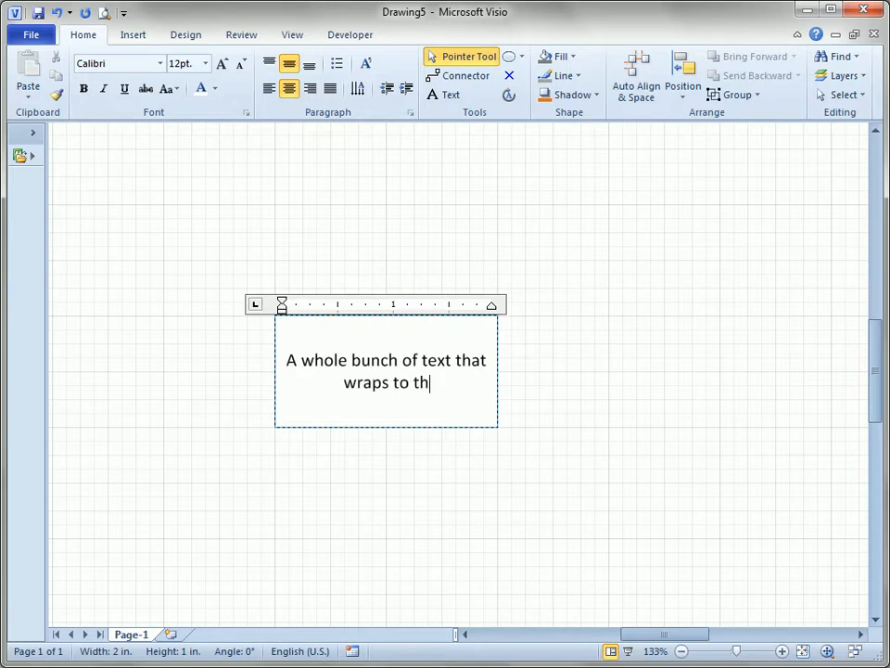
type("e next line.")
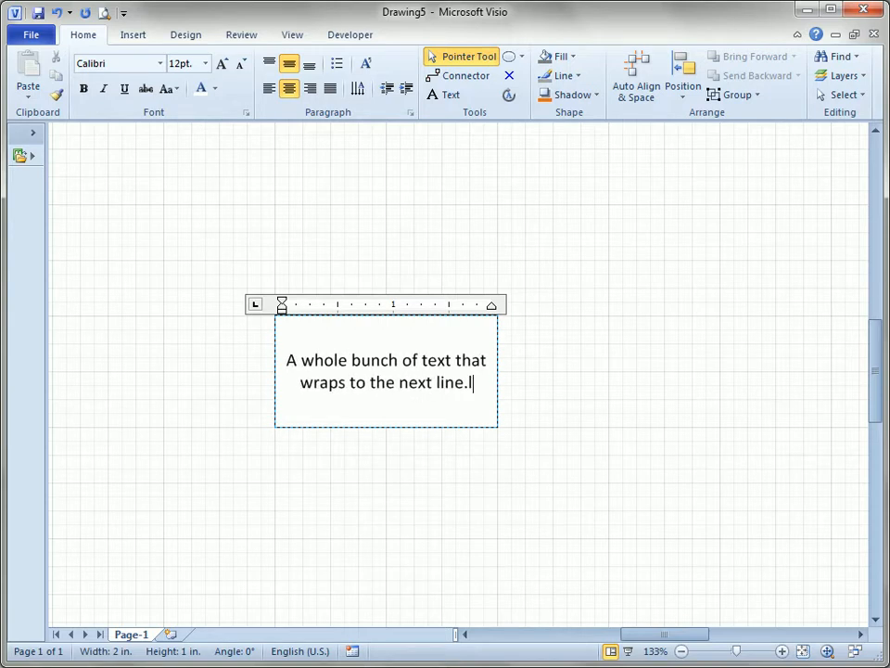
key("BackSpace")
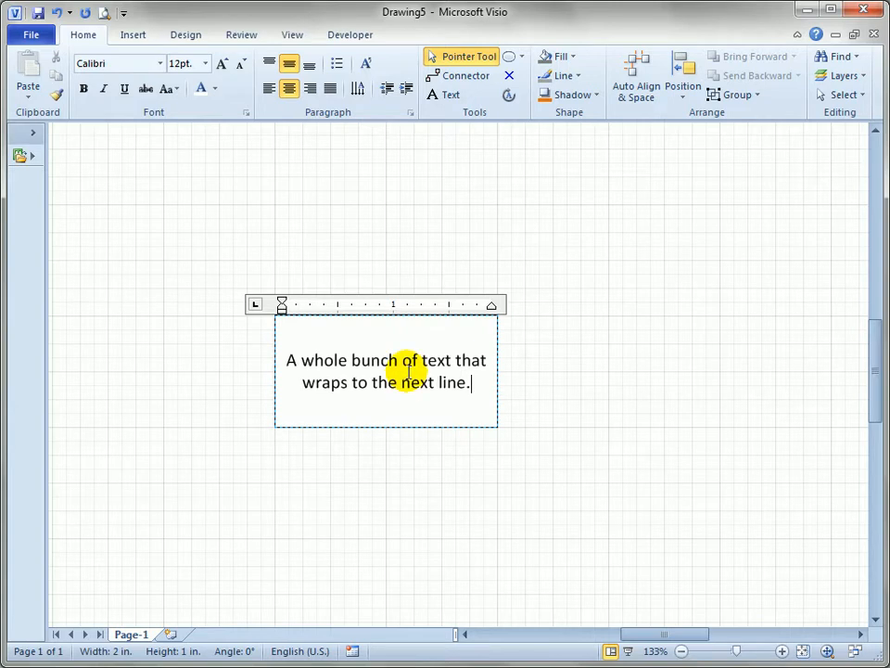
left_click(538, 355)
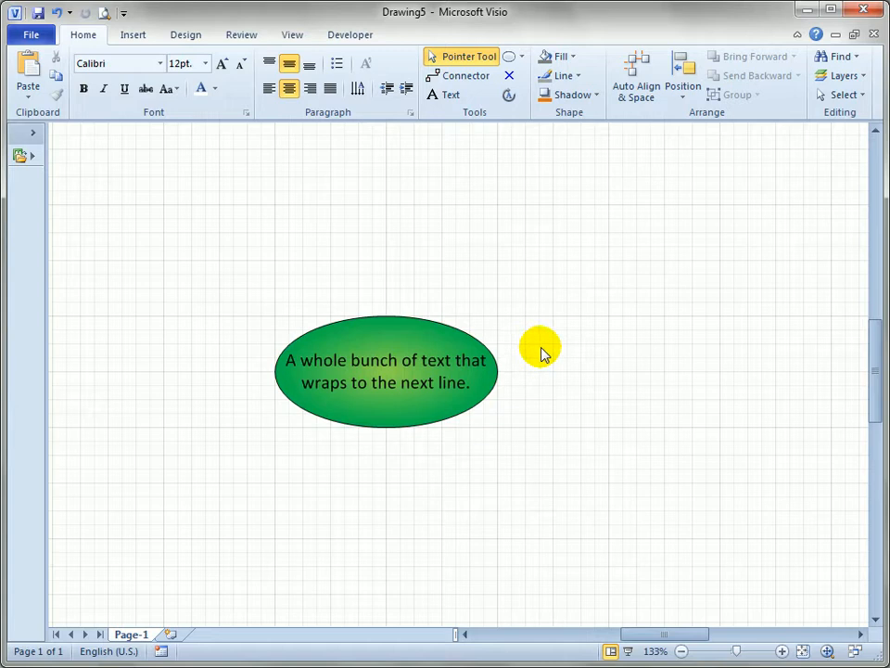
- Shrink the green ellipse's text block to 0.5 in. high and move it directly below the ellipse
left_click(408, 335)
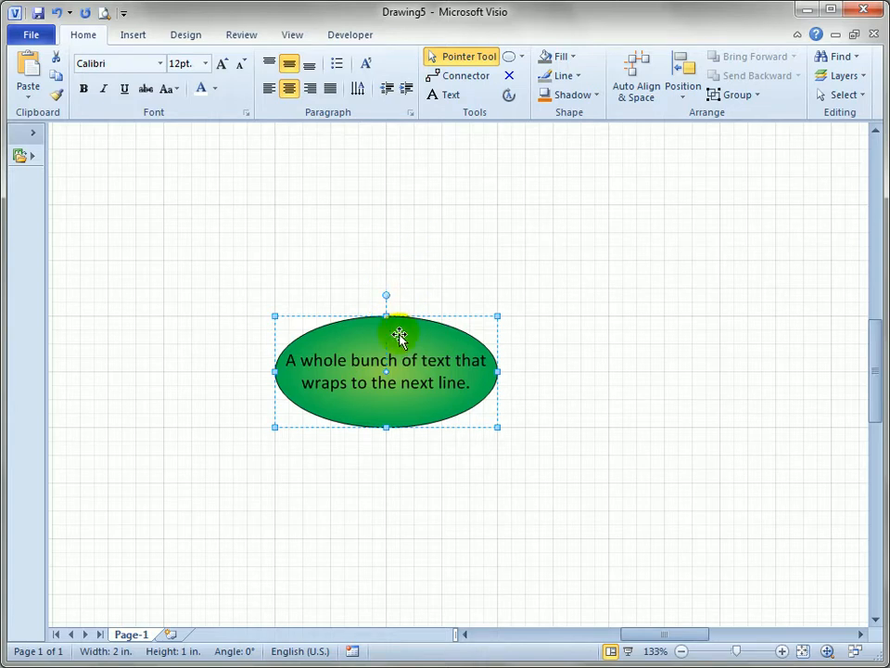
left_click(509, 97)
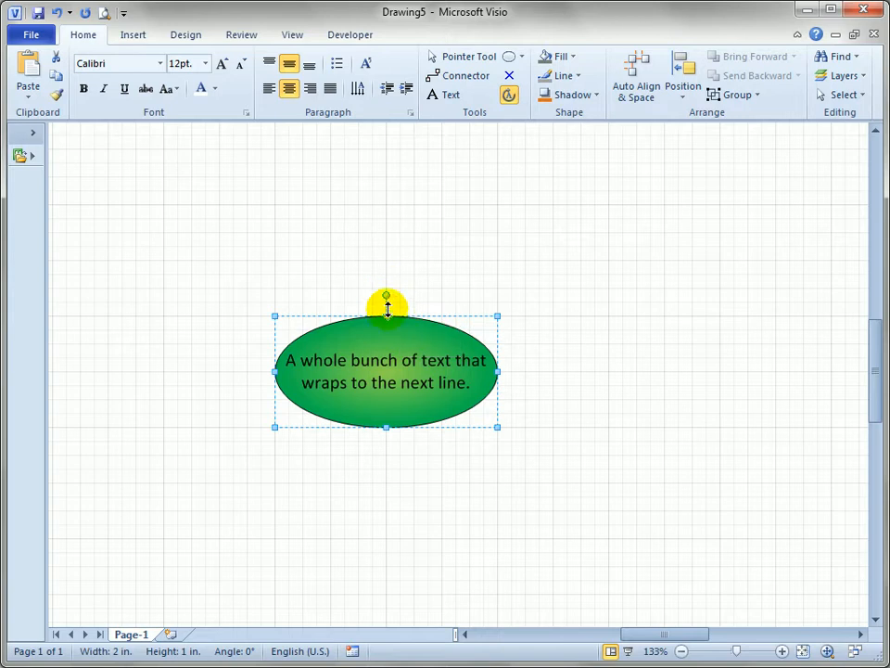
left_click_drag(387, 316, 388, 371)
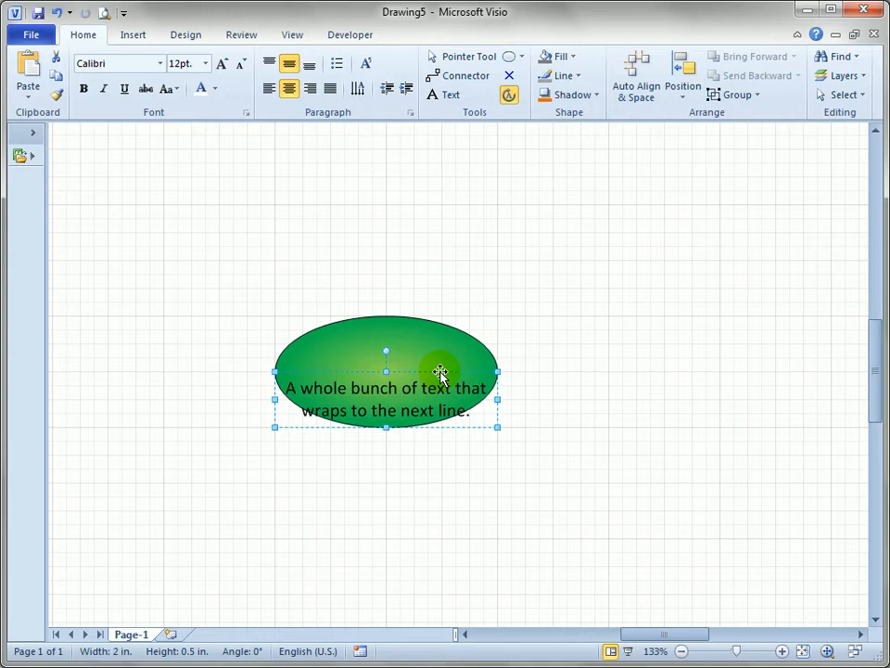
left_click_drag(440, 373, 436, 426)
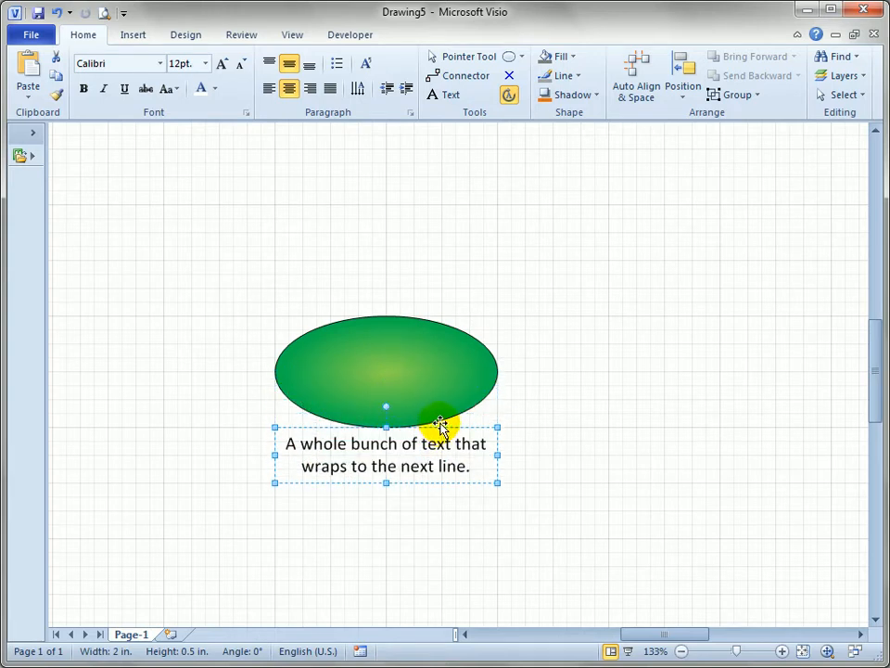
left_click_drag(443, 428, 442, 426)
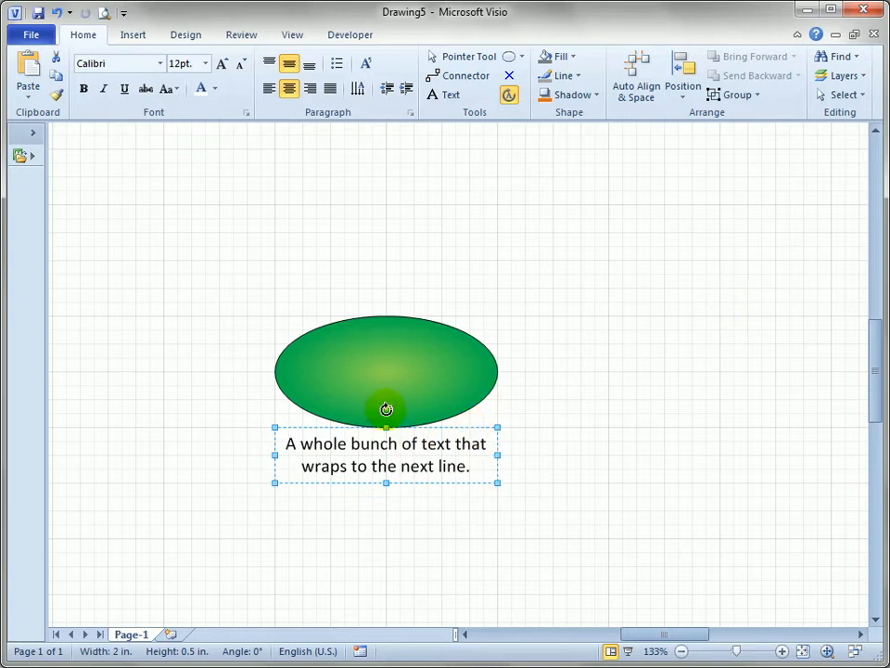
left_click(455, 60)
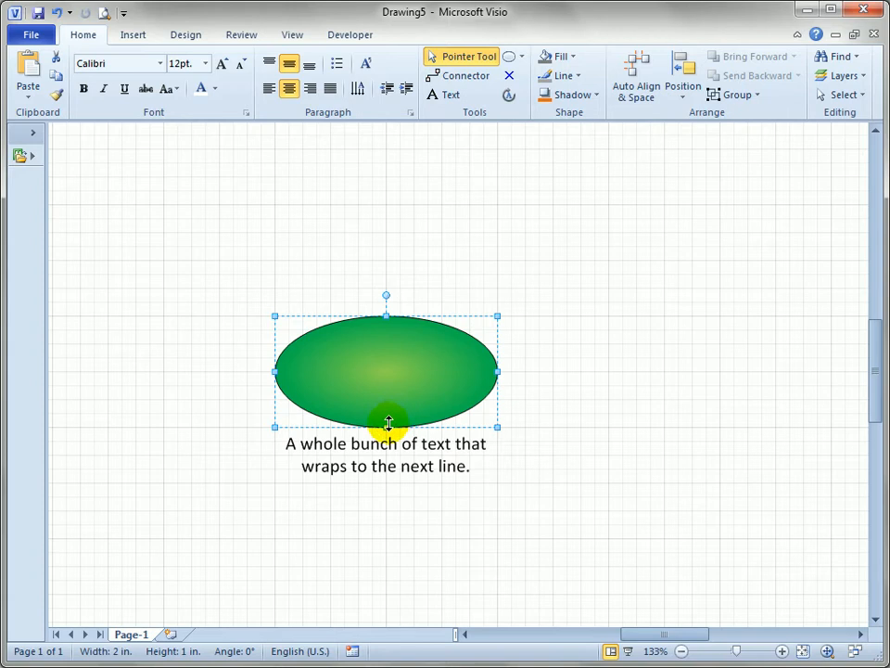
mouse_move(386, 426)
left_mouse_down()
mouse_move(390, 372)
mouse_move(387, 480)
mouse_move(391, 429)
left_mouse_up()
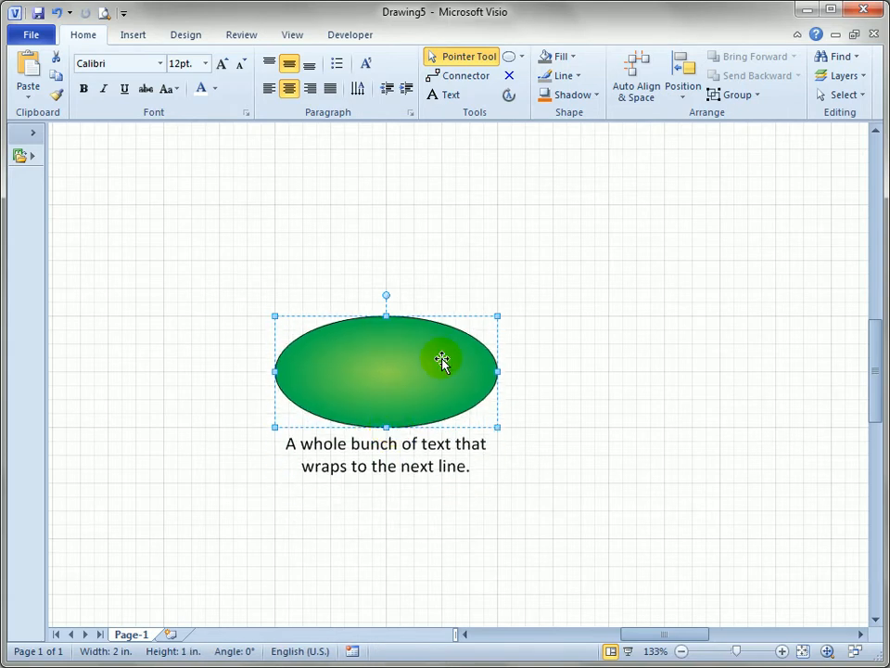
- Draw a second ellipse about 0.875 by 0.688 in. above and right of the green one, with the text "kjhkj"
left_click(508, 57)
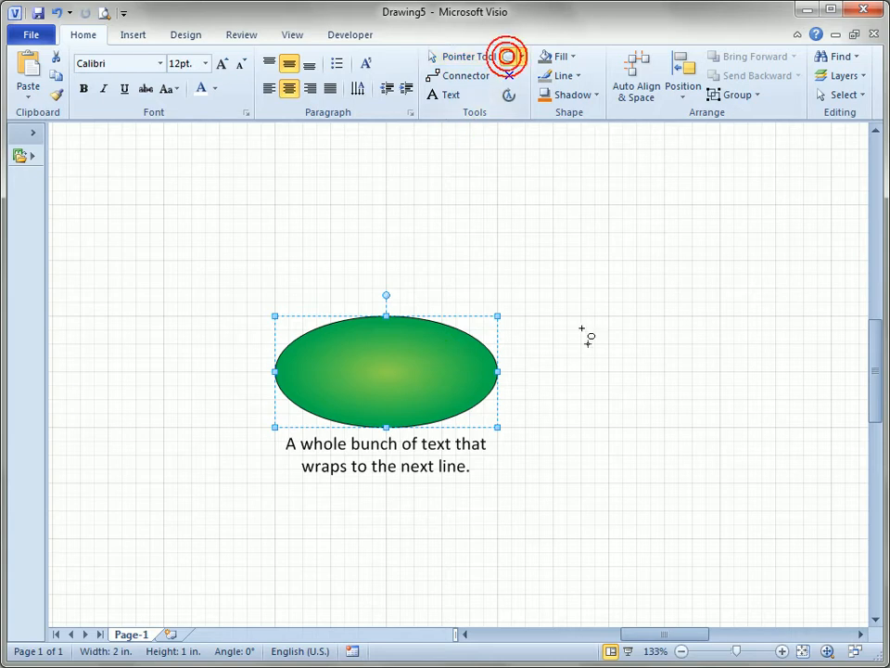
mouse_move(577, 253)
left_mouse_down()
mouse_move(619, 274)
mouse_move(679, 331)
left_mouse_up()
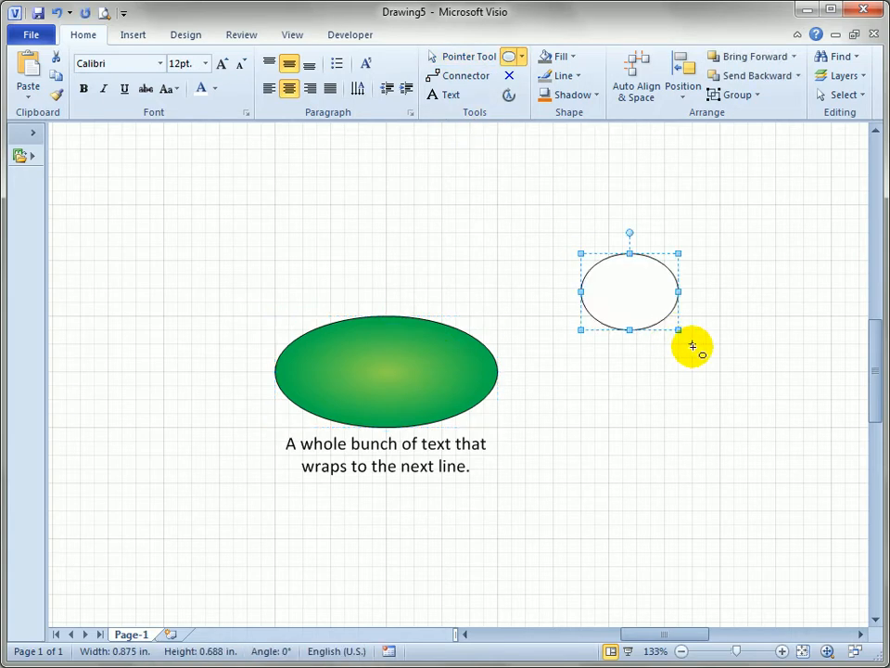
type("kjhkj")
left_click(790, 299)
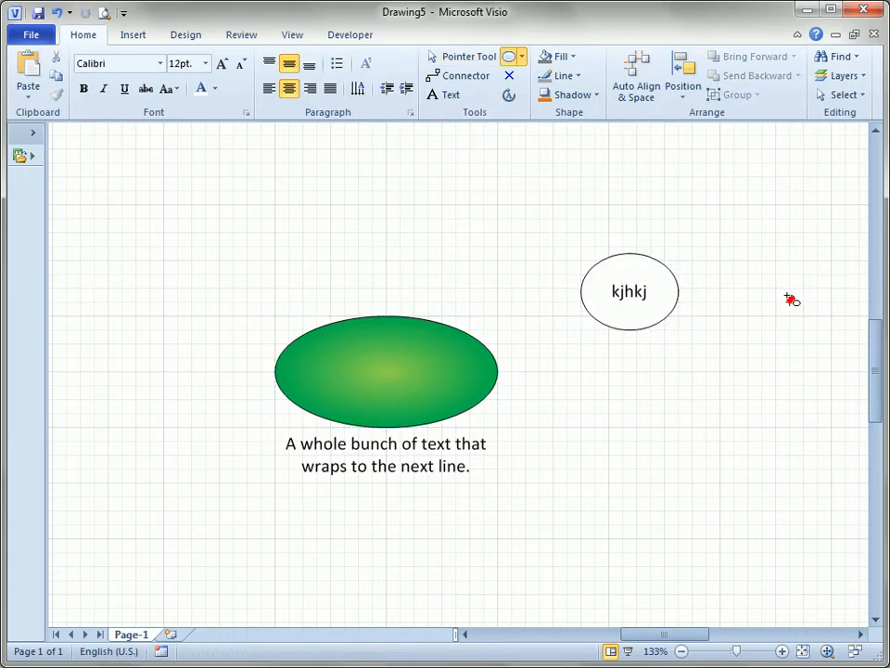
- Reduce the small ellipse's text block to 0.375 in. high and move it over the ellipse's upper-right edge
left_click(662, 285)
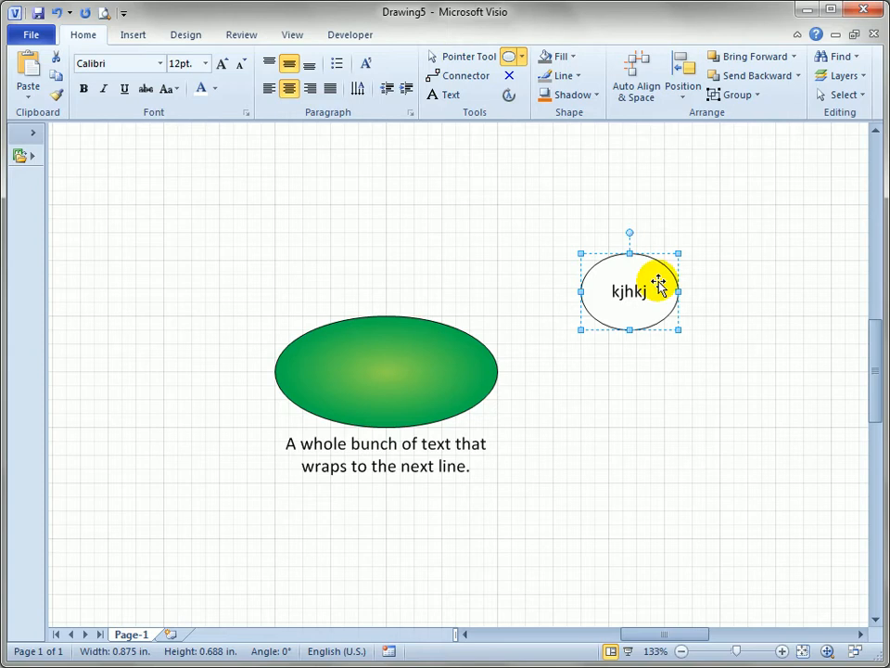
left_click(511, 96)
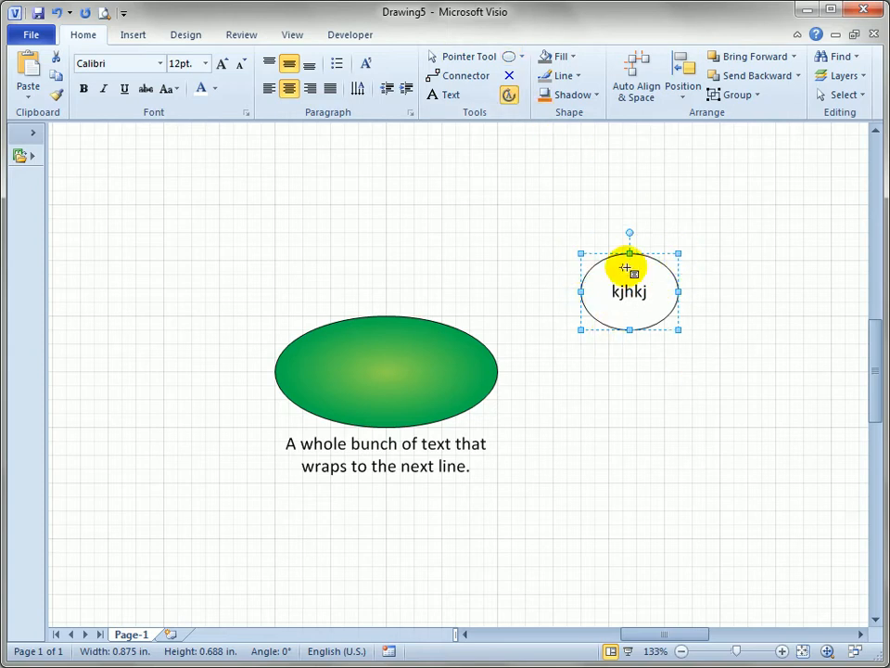
left_click_drag(629, 253, 699, 233)
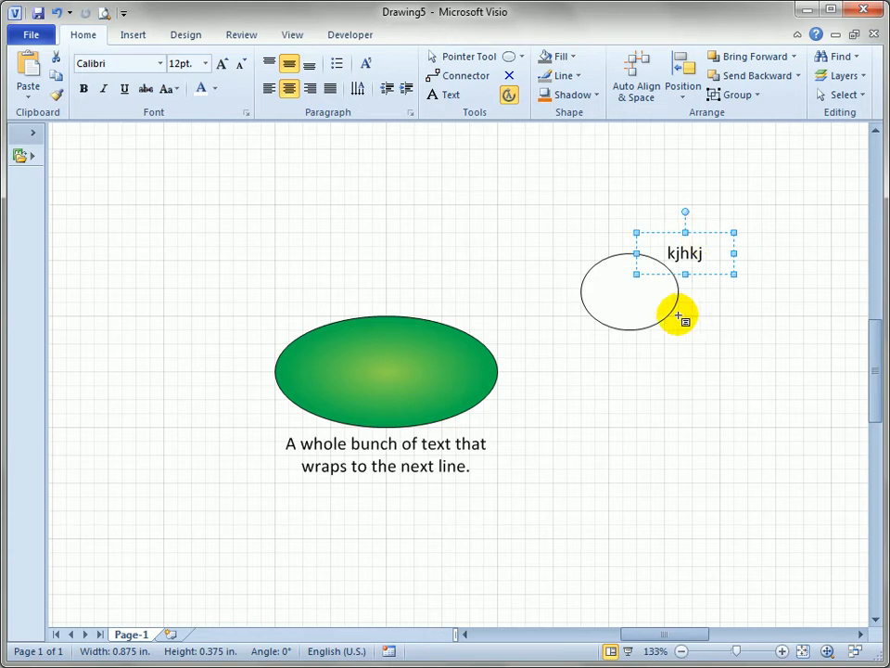
left_click(449, 56)
left_click(627, 304)
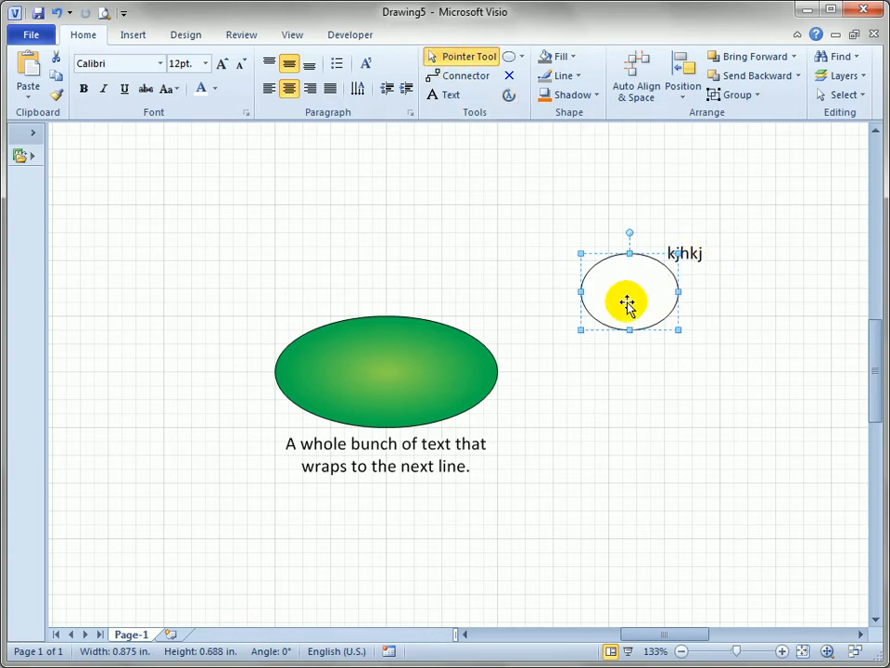
- Compare the small ellipse's text block handles with its shape handles, and delete the small ellipse
left_click(509, 97)
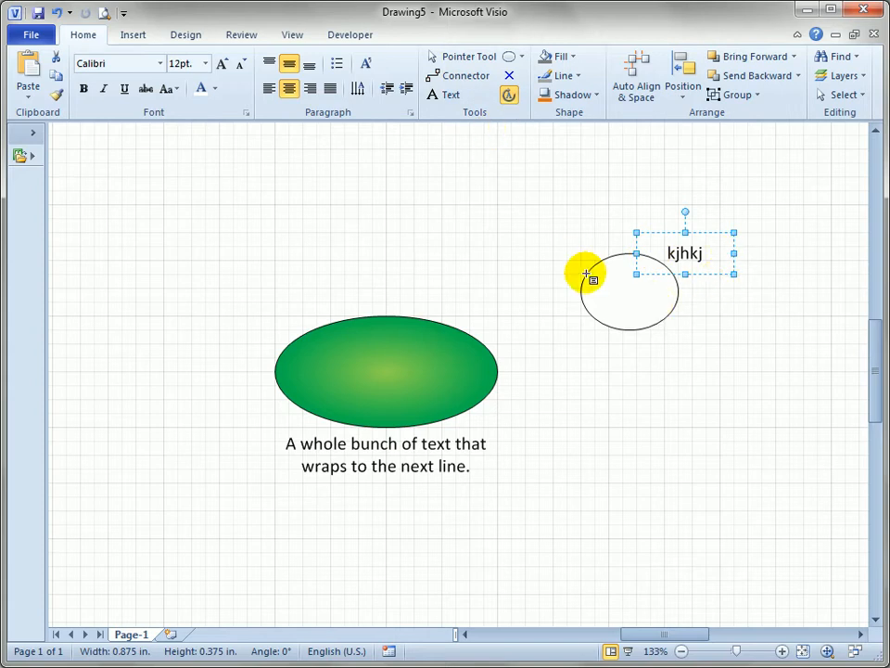
left_click(454, 55)
left_click(644, 275)
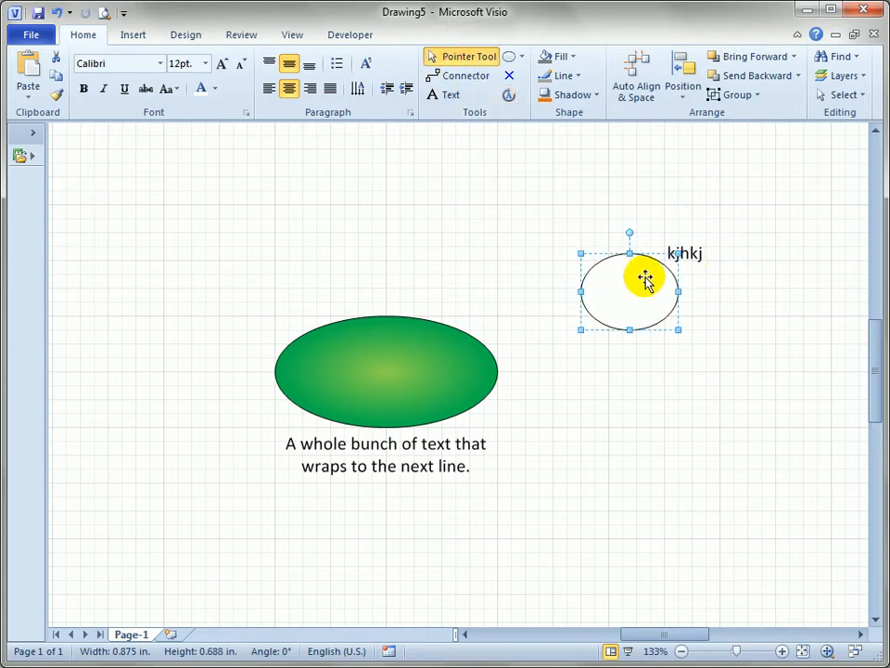
key("Delete")
- Rotate the green ellipse's text block to -30° and move it along the ellipse's upper-right edge
left_click(381, 353)
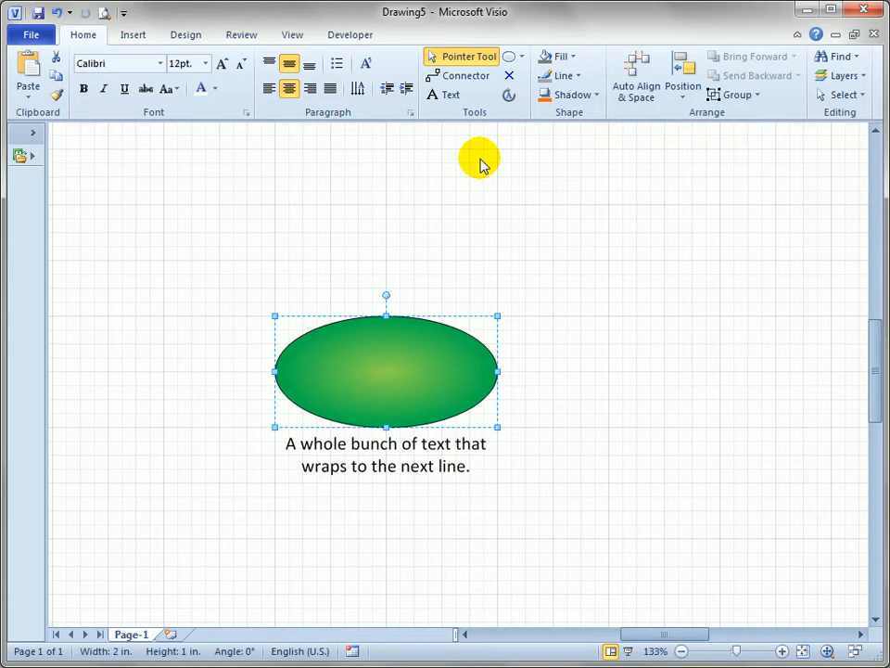
left_click(510, 97)
left_click_drag(389, 409, 498, 292)
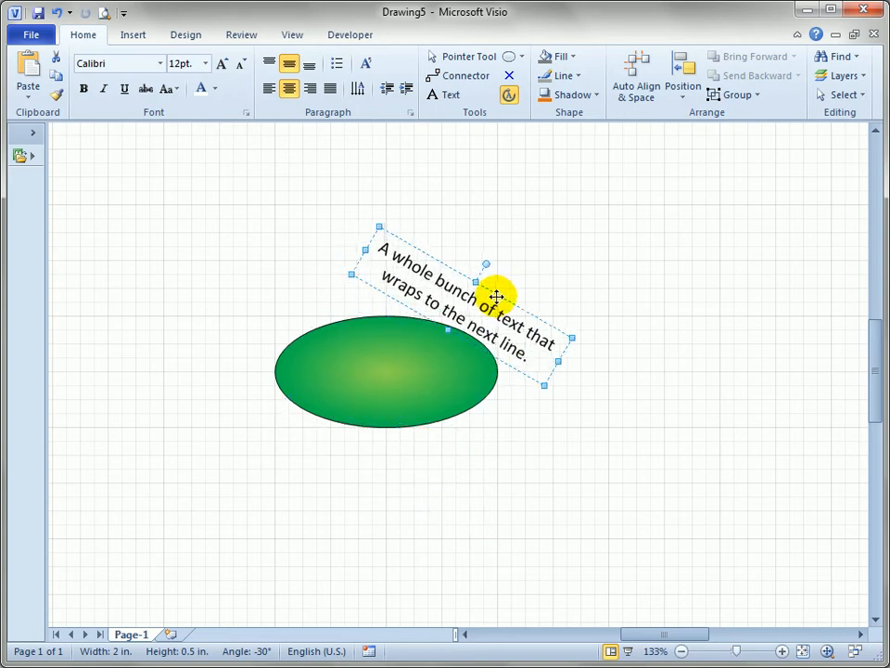
left_click(462, 59)
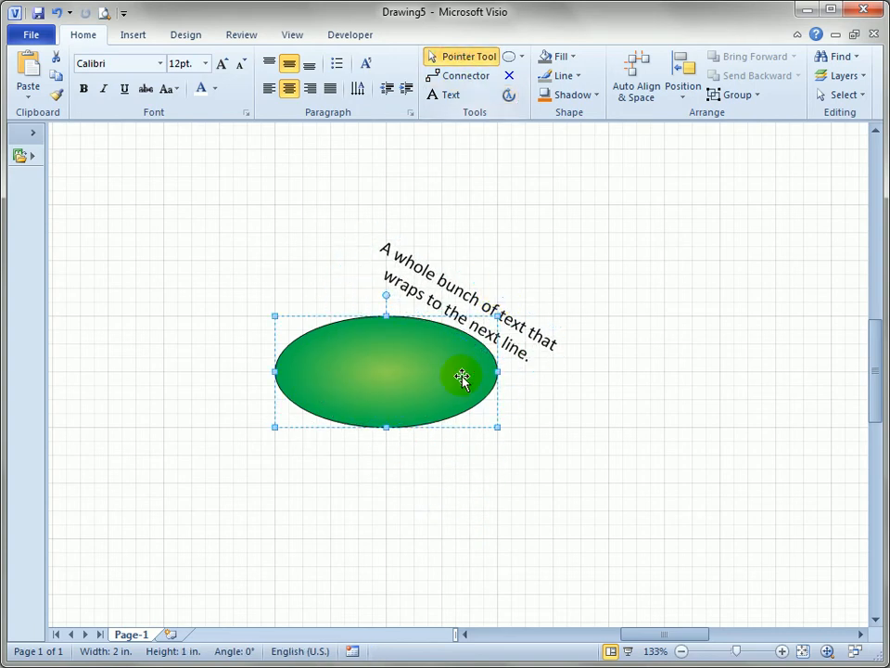
- Make the words "whole bunch" in the green ellipse's text bold, italic and underlined
left_click(612, 289)
left_click(447, 363)
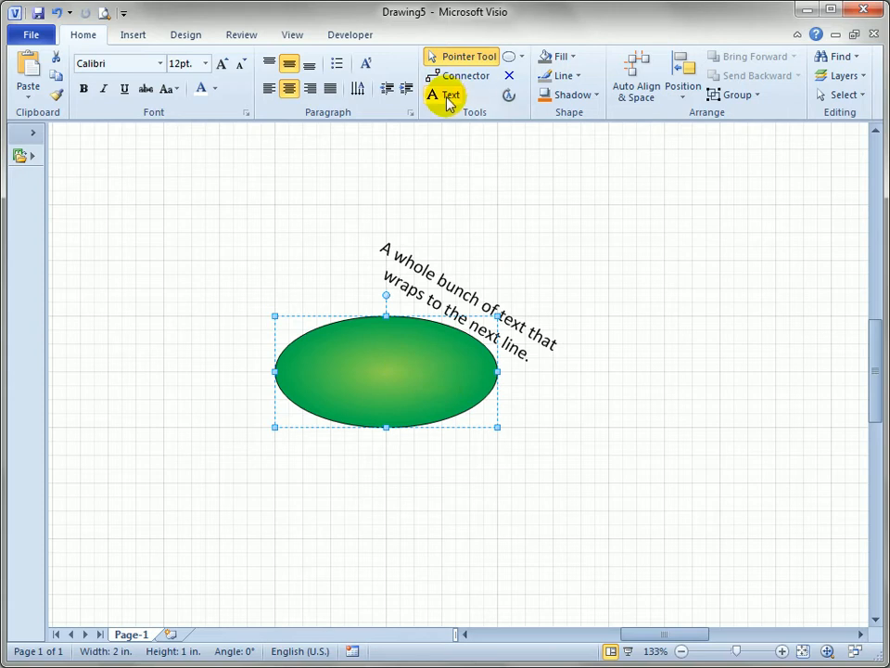
double_click(405, 376)
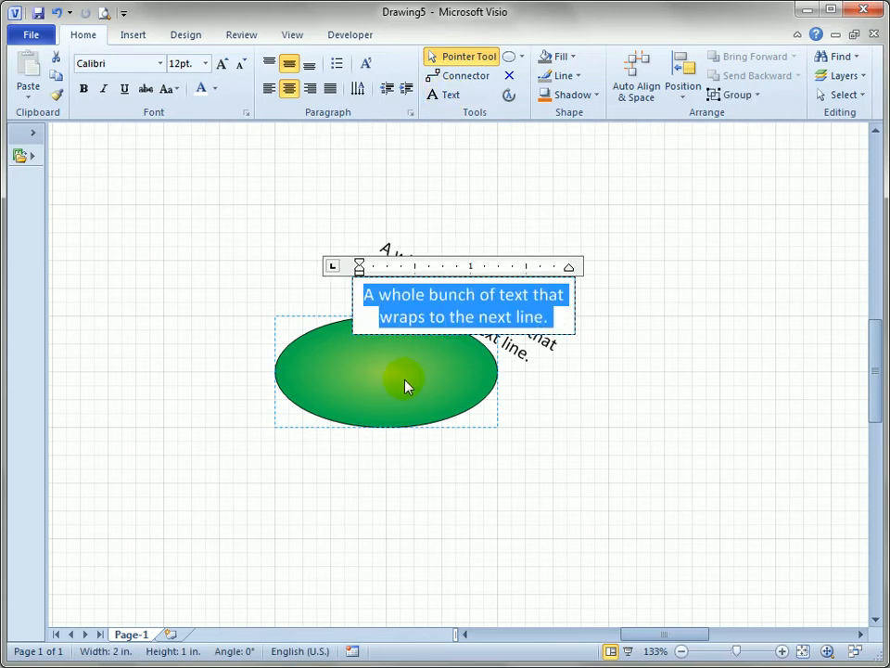
left_click(445, 397)
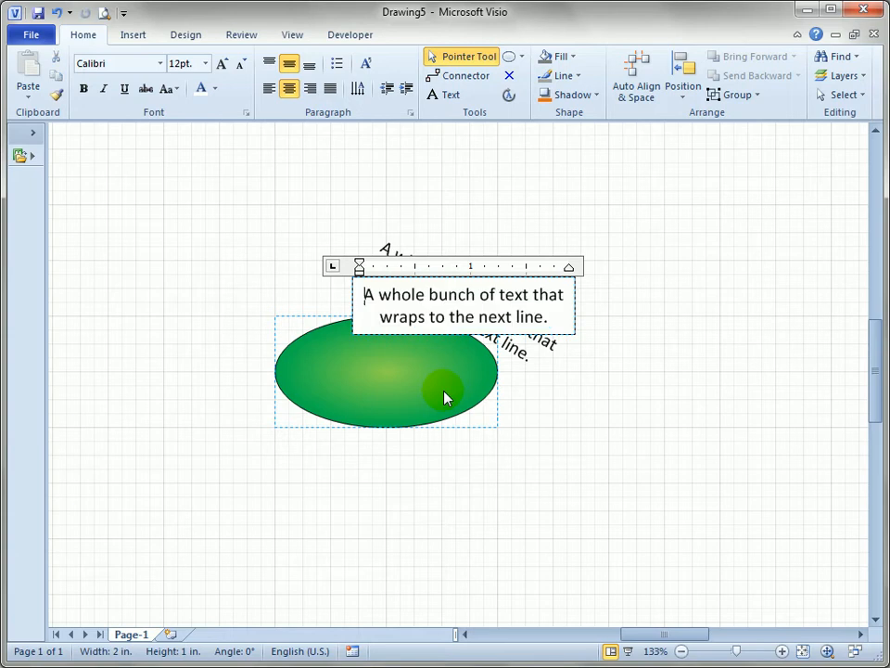
left_click_drag(379, 294, 425, 294)
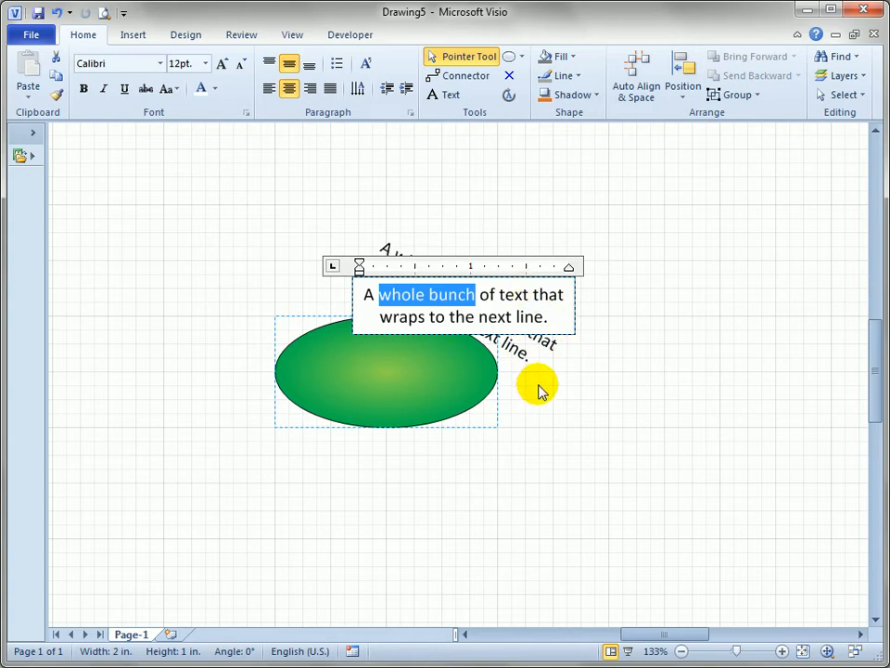
left_click(84, 90)
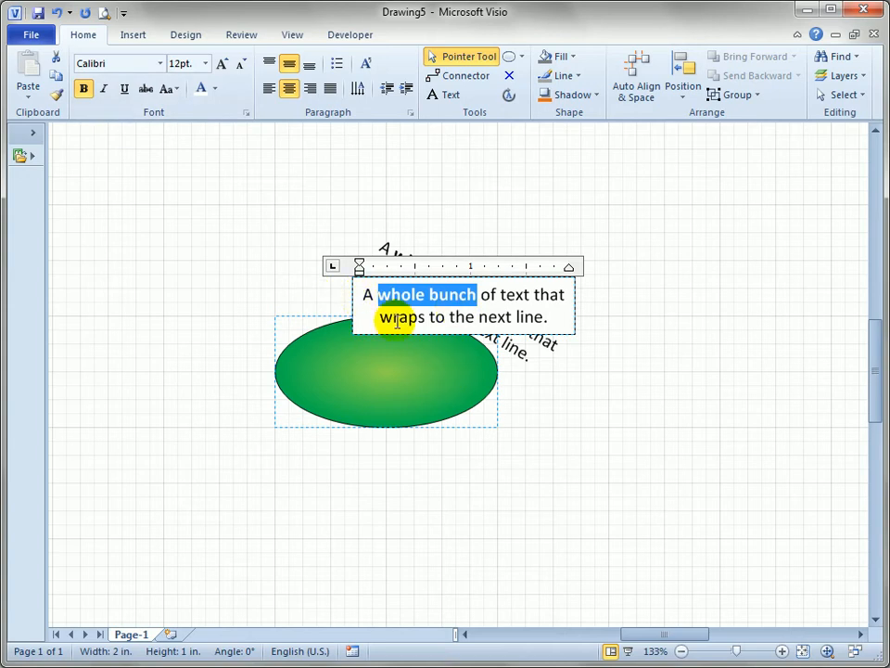
left_click(103, 88)
left_click(124, 89)
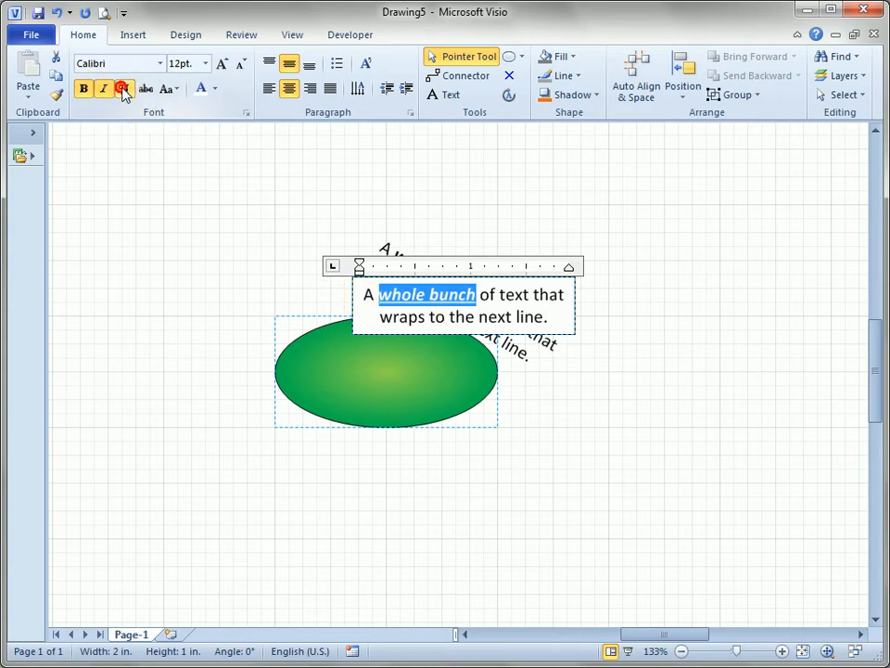
left_click(523, 223)
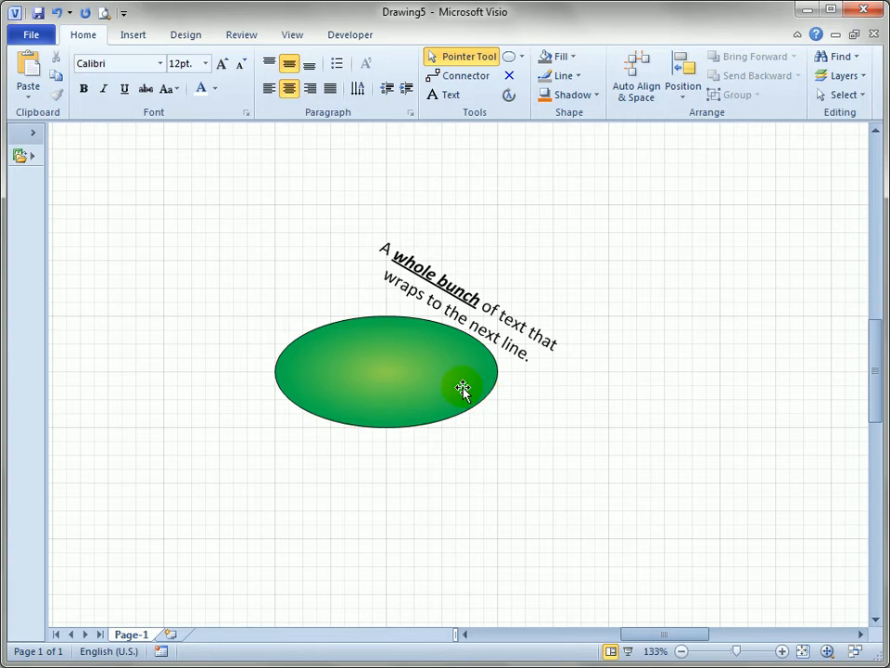
- Open the Network stencil Computers and Monitors (US units)
left_click(33, 160)
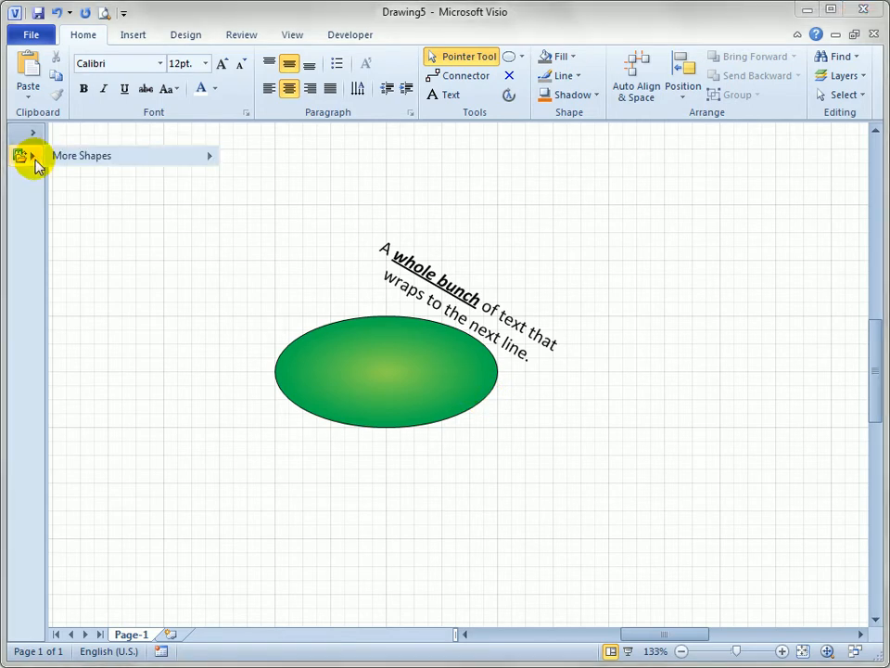
left_click(208, 158)
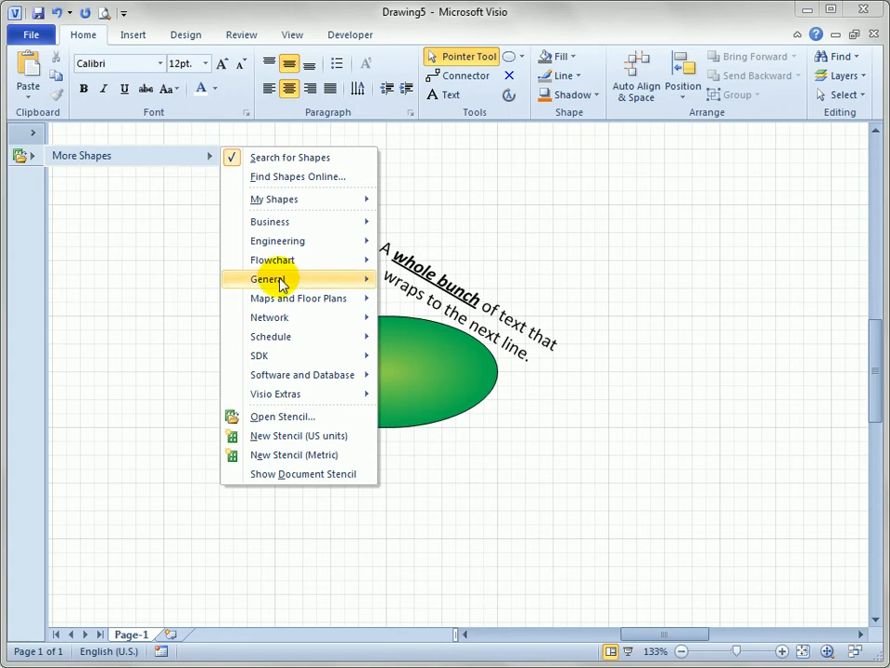
mouse_move(298, 325)
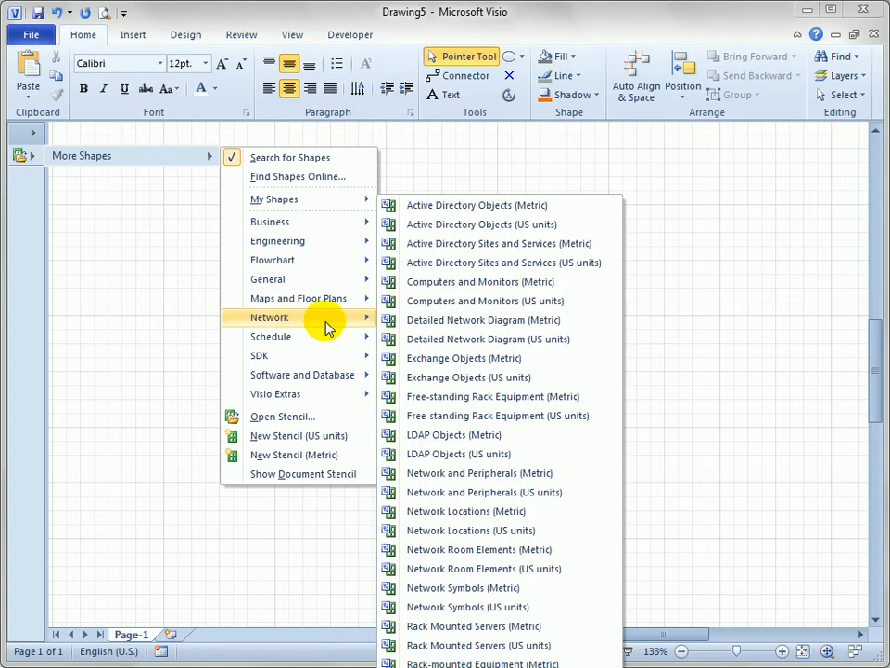
left_click(469, 302)
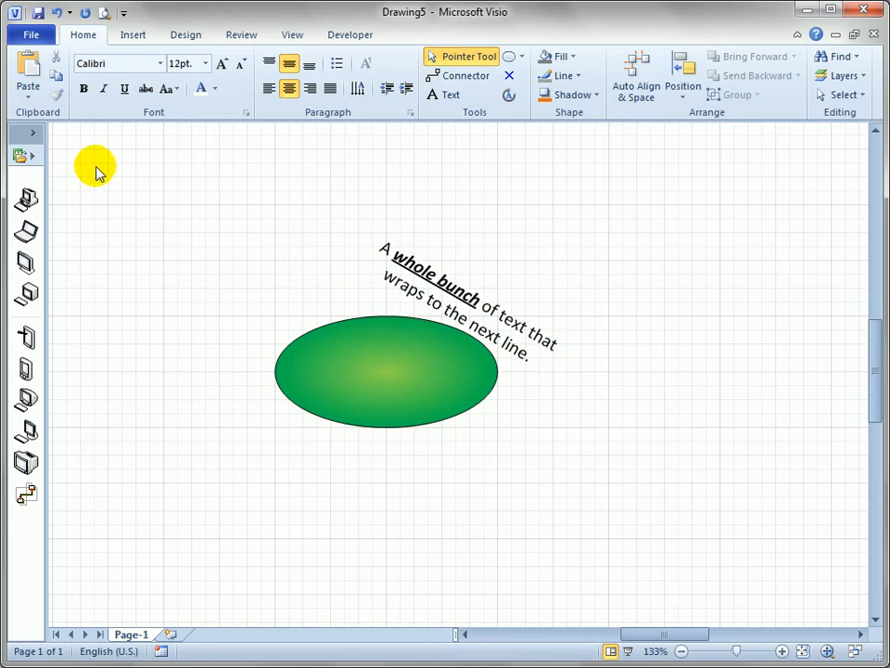
- Place a PC shape to the right of the ellipse's text and label it "Computer"
left_click_drag(35, 200, 672, 292)
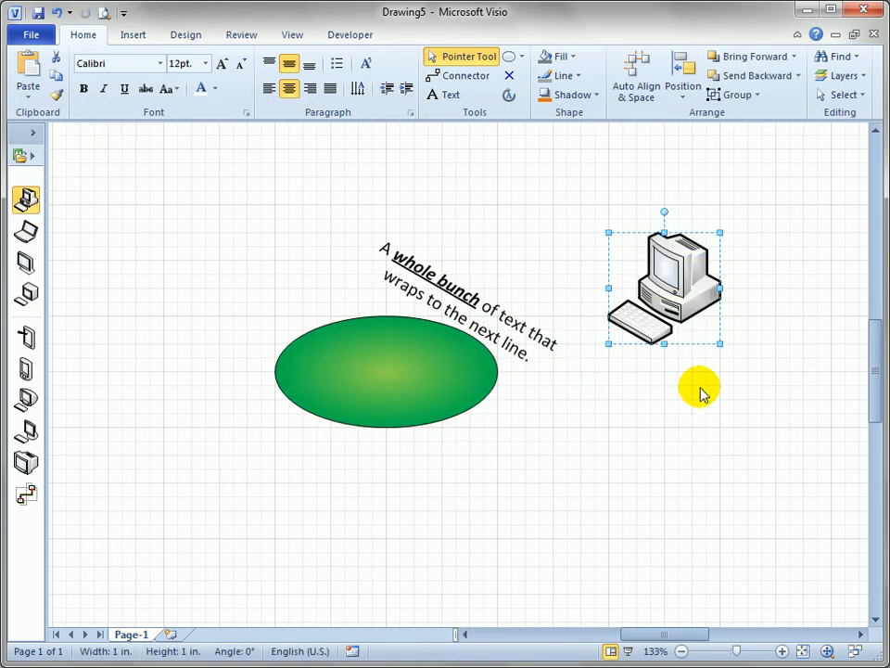
type("Computer")
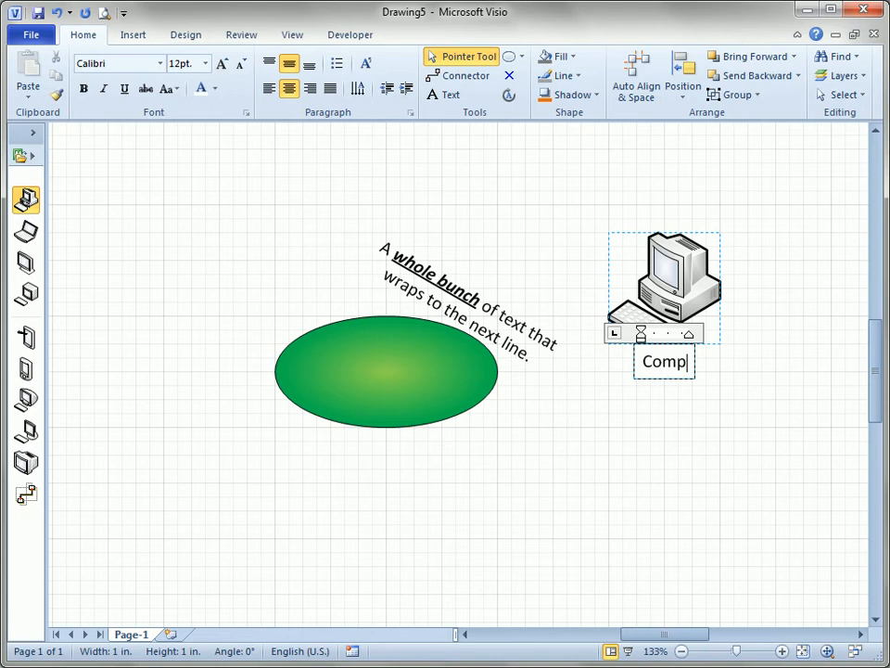
left_click(769, 316)
- Move the PC's label to its right side, and move the PC with its label above the ellipse's text
left_click(696, 278)
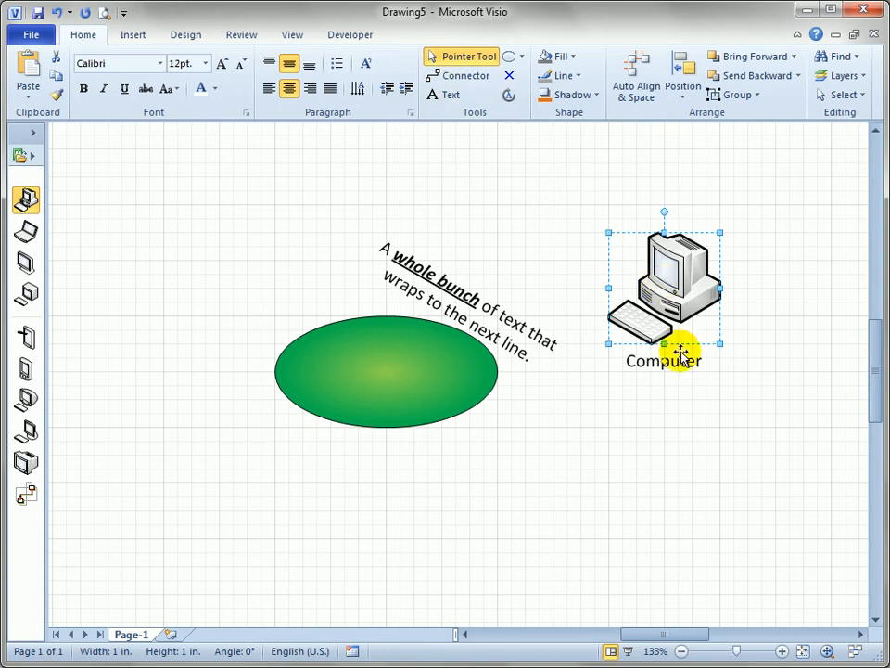
left_click_drag(665, 362, 789, 304)
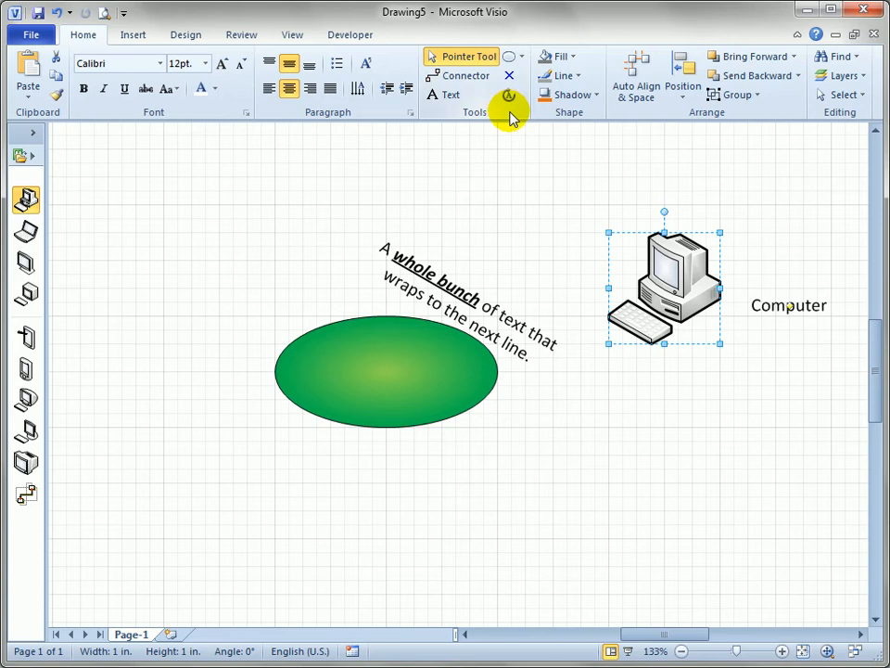
left_click_drag(665, 287, 541, 204)
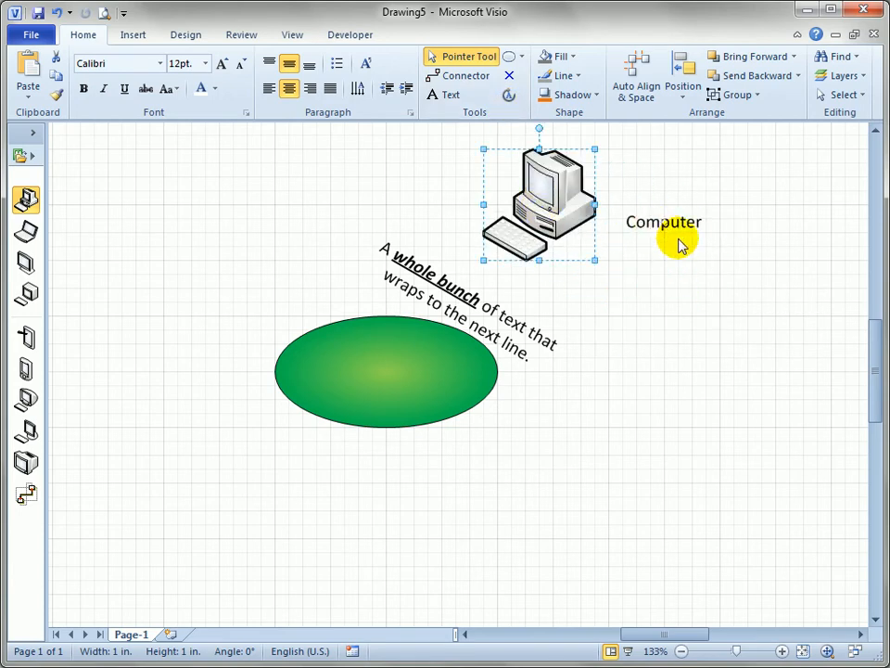
- Replace the PC's label with "As you type there's no line wrapping, it goes on forever!"
type("adsf")
key("BackSpace")
key("BackSpace")
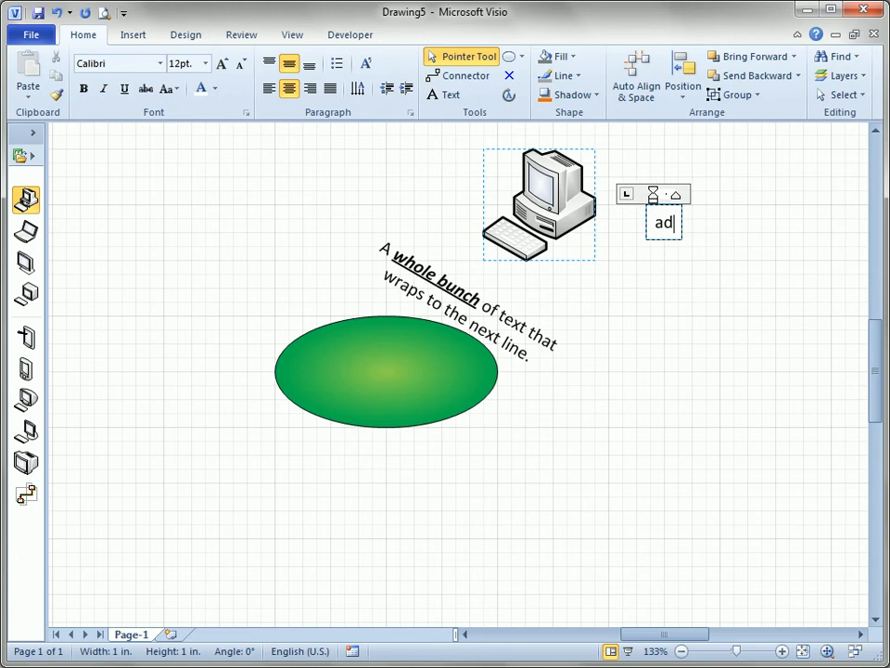
key("BackSpace")
key("BackSpace")
key("BackSpace")
type("As you ty")
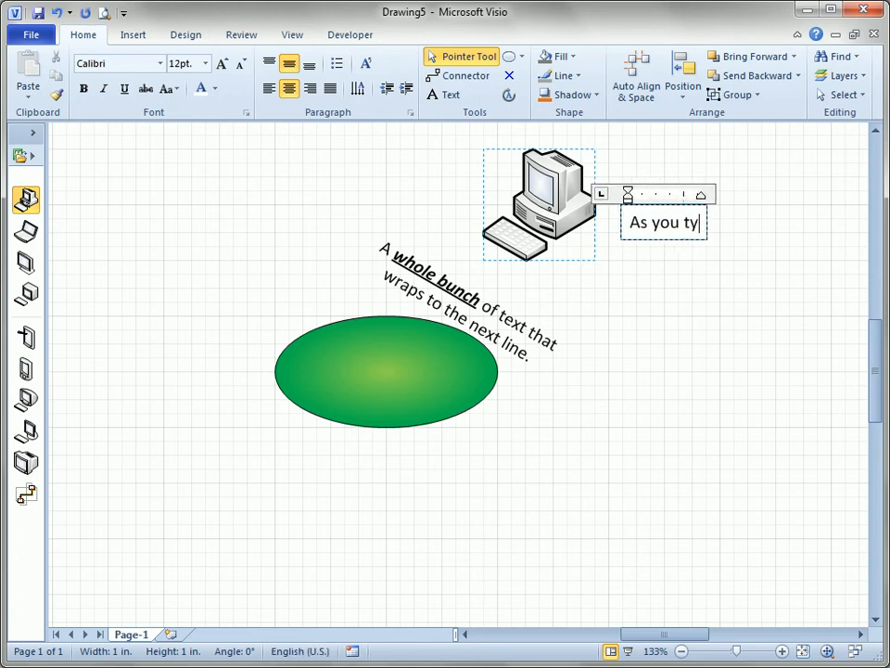
type("pe there's no ")
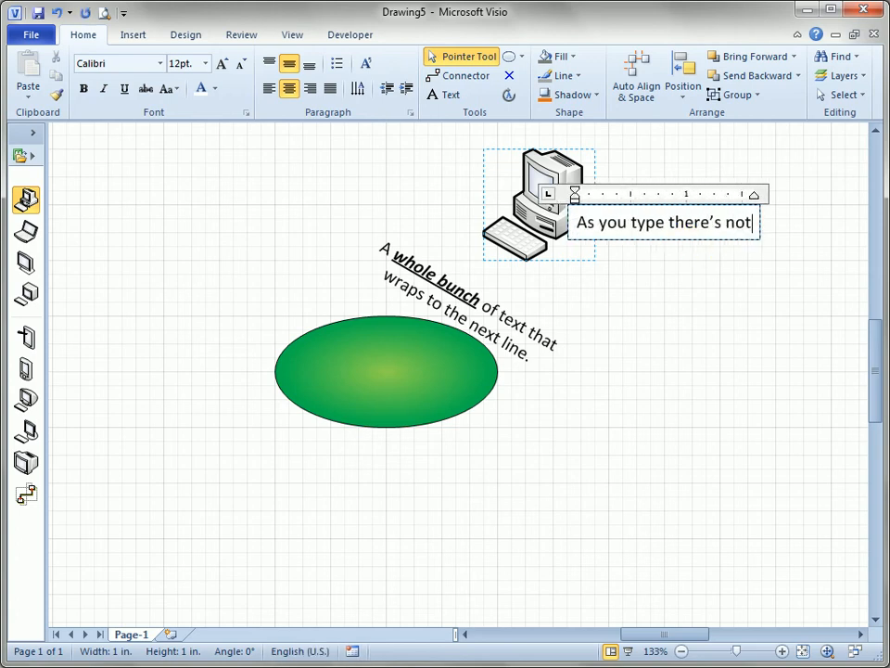
type("line wrappin")
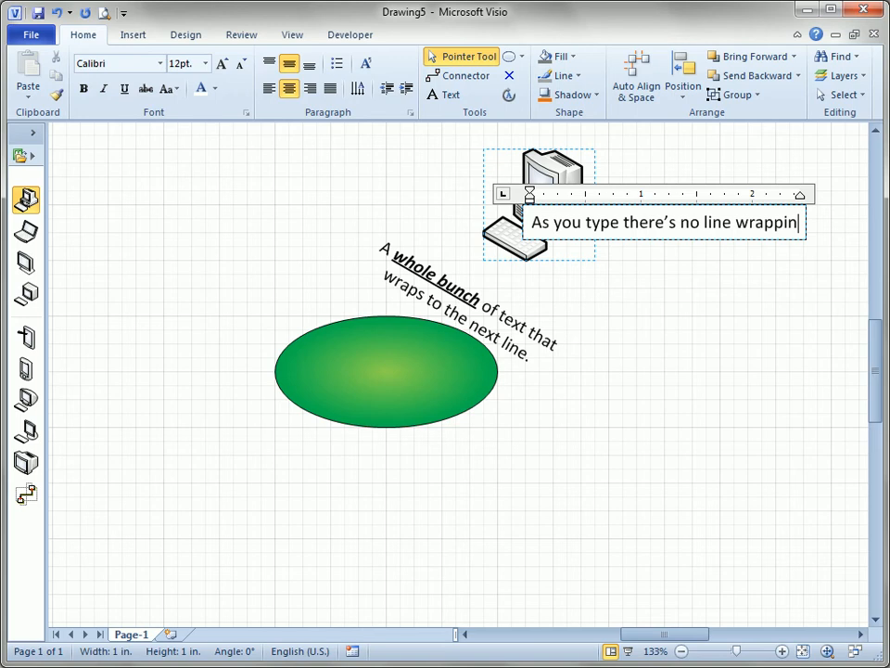
type("g, it goes")
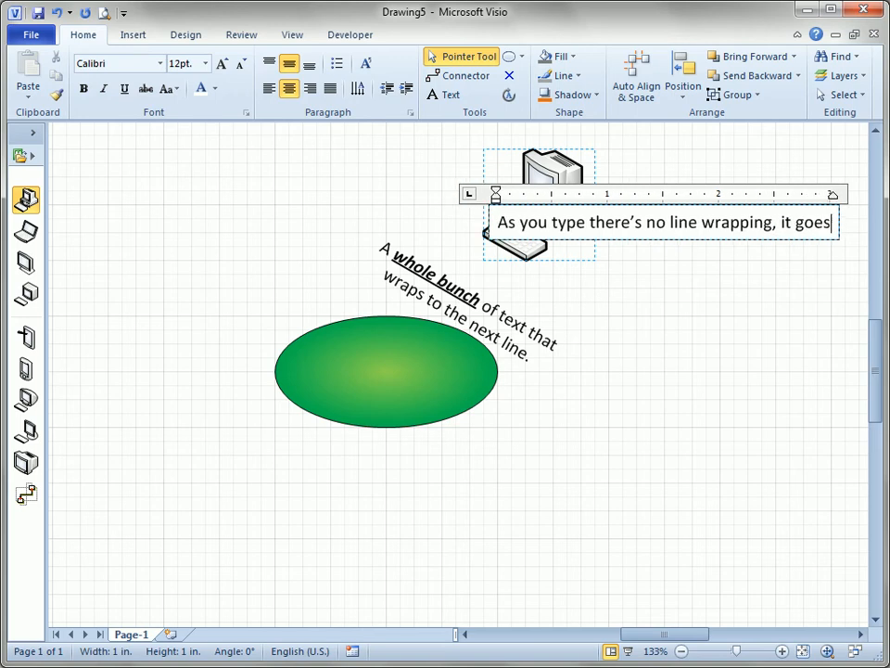
type(" on forever!")
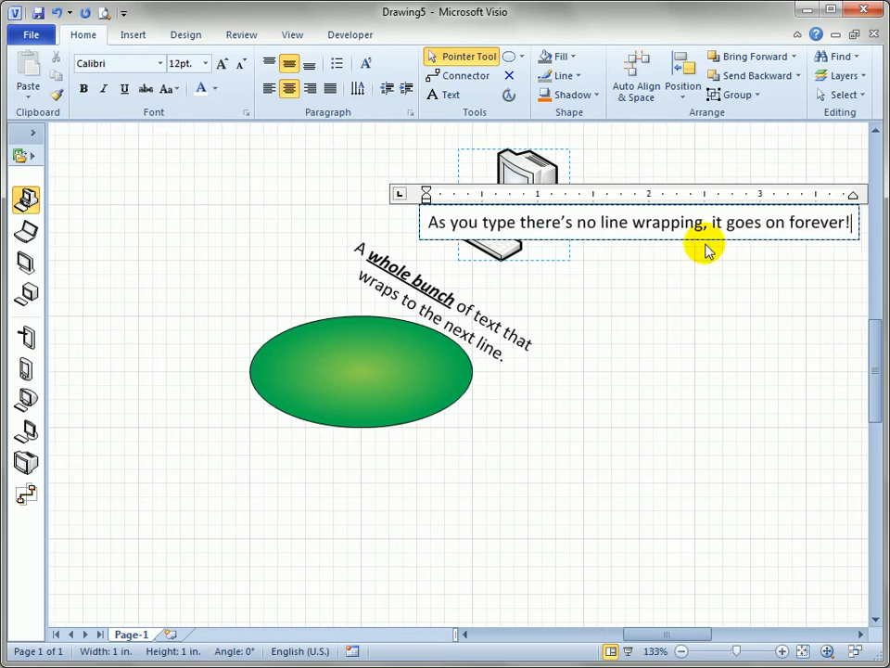
left_click(652, 350)
- Move the PC to the lower right of the ellipse and centre its text beneath it
left_click_drag(555, 203, 576, 425)
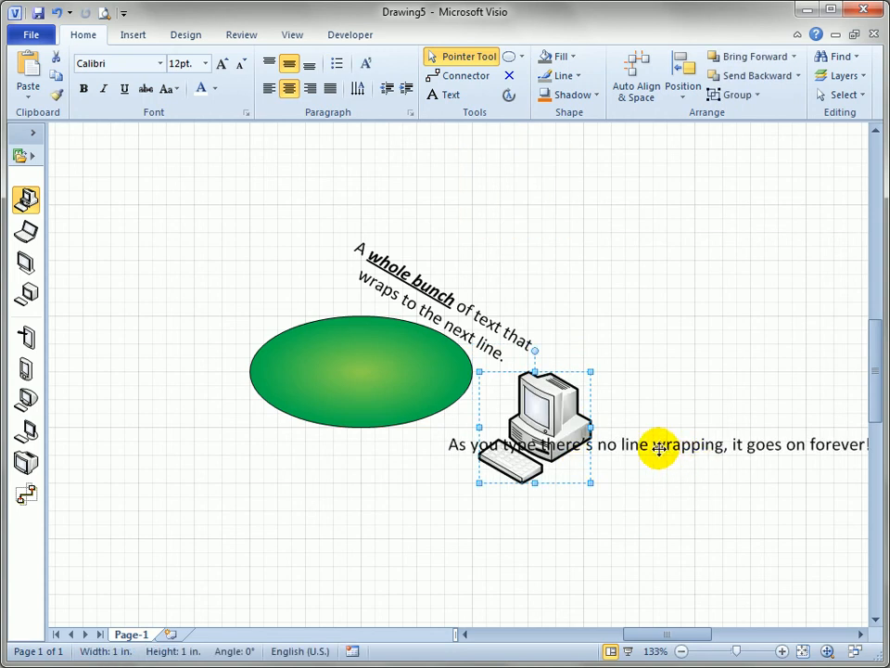
left_click_drag(658, 448, 534, 496)
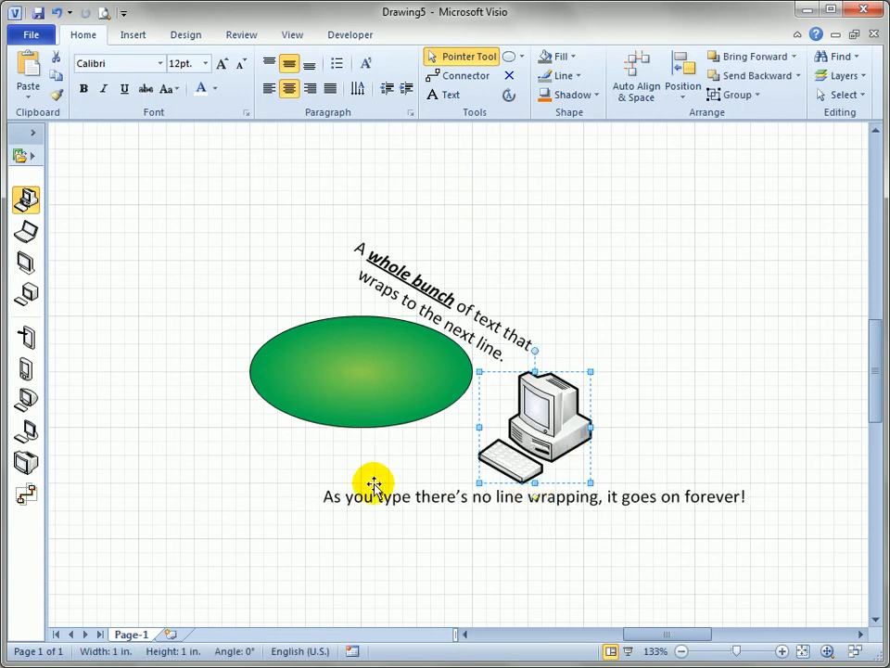
- Break the PC's text into three lines, starting new lines at "wrapping" and at "on forever!"
double_click(615, 498)
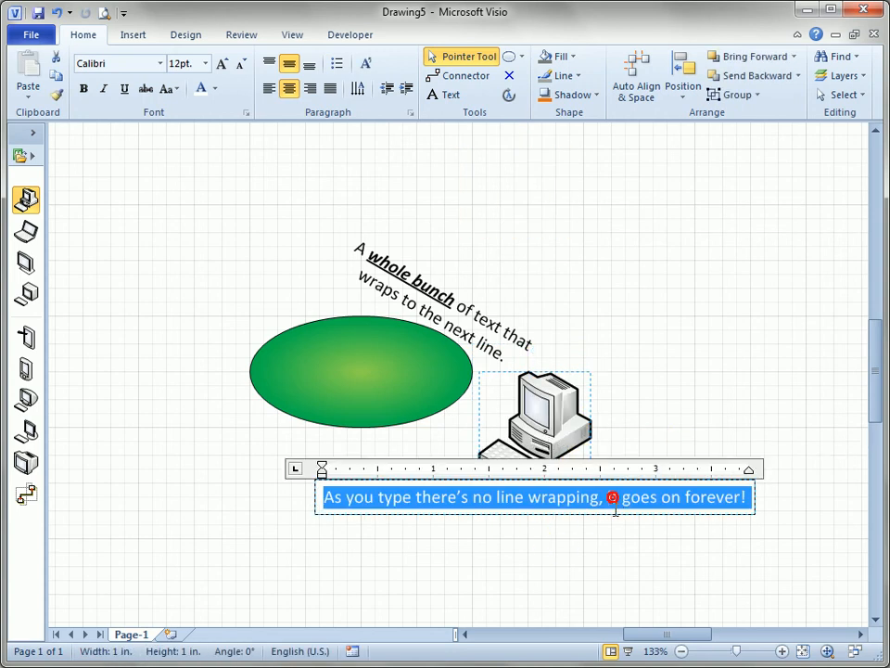
left_click(526, 501)
key("ctrl+z")
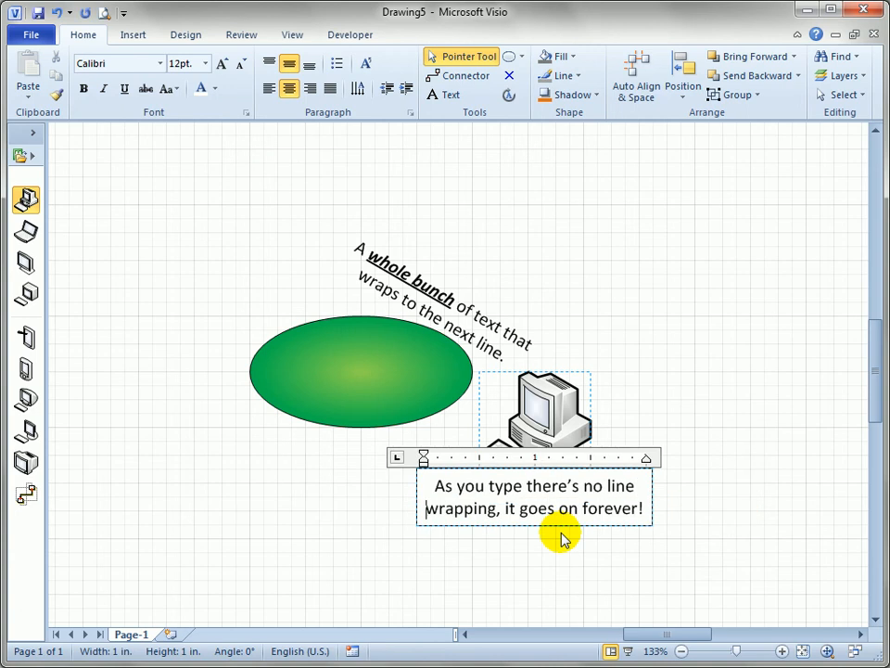
key("ctrl+Right")
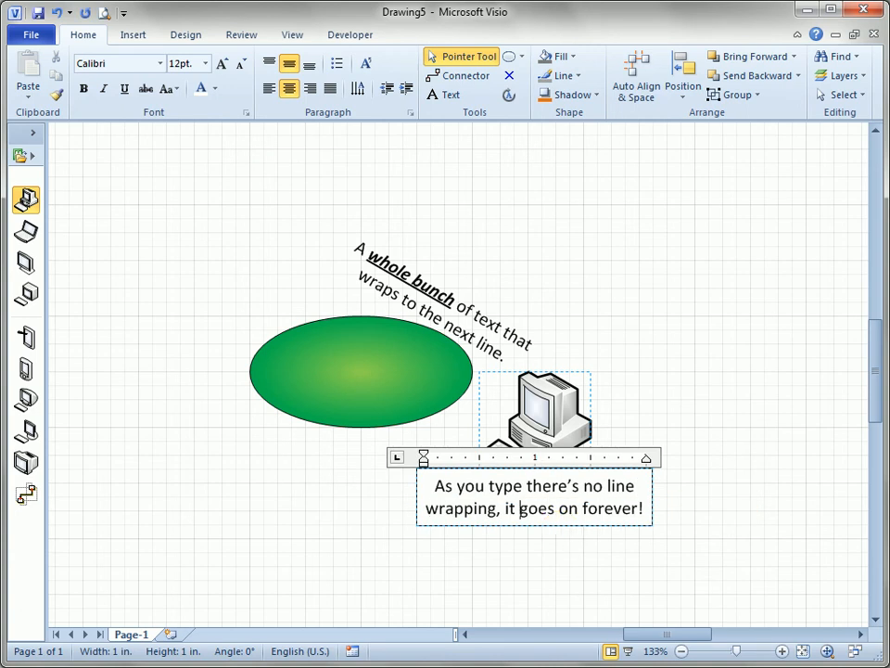
key("ctrl+Left")
key("Return")
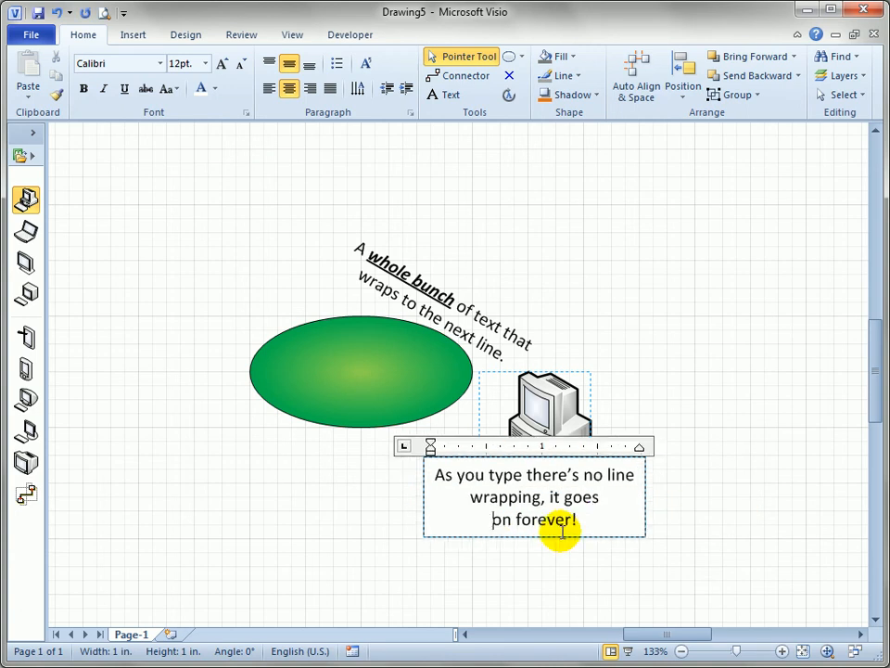
left_click(634, 375)
- Shift the PC's text slightly right and down, and move the PC to the upper-right area of the page
left_click(542, 434)
left_click_drag(537, 493, 571, 513)
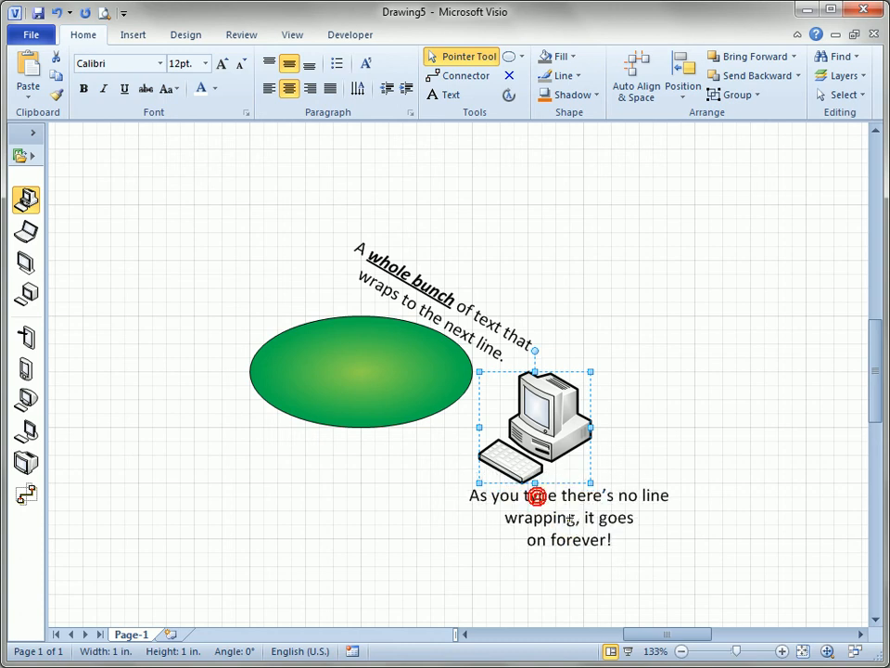
left_click_drag(543, 431, 738, 227)
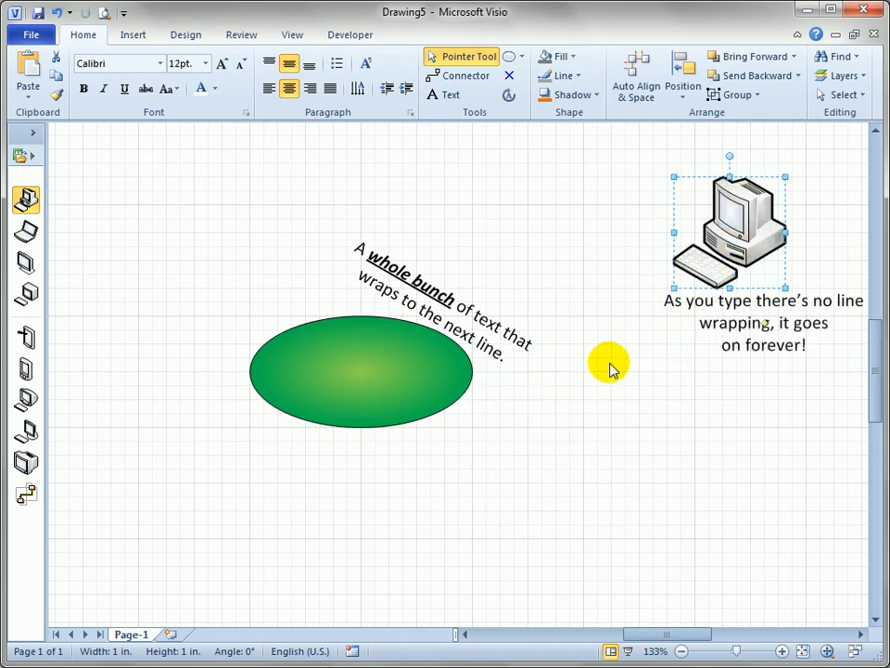
- Widen the green ellipse's rotated text block to about 3.945 in. so its text fits on one line
left_click(554, 391)
double_click(443, 307)
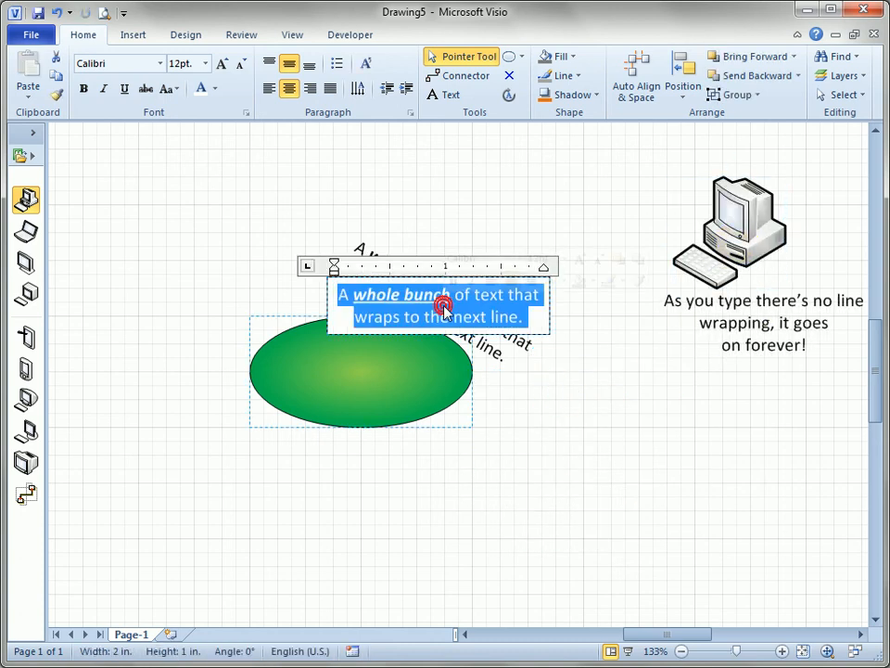
left_click(535, 362)
left_click(478, 324)
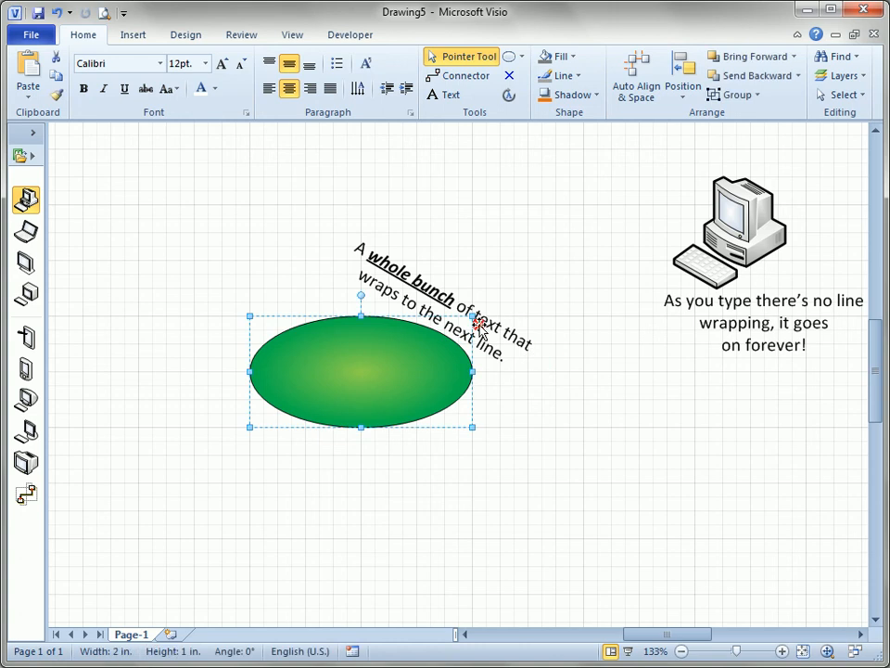
left_click(509, 95)
left_click(519, 349)
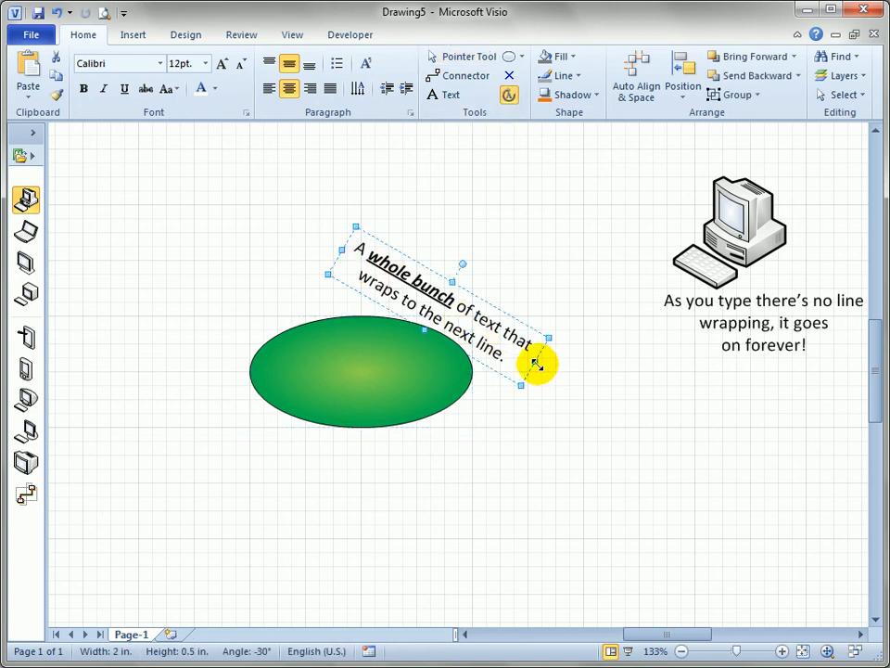
left_click_drag(533, 362, 713, 485)
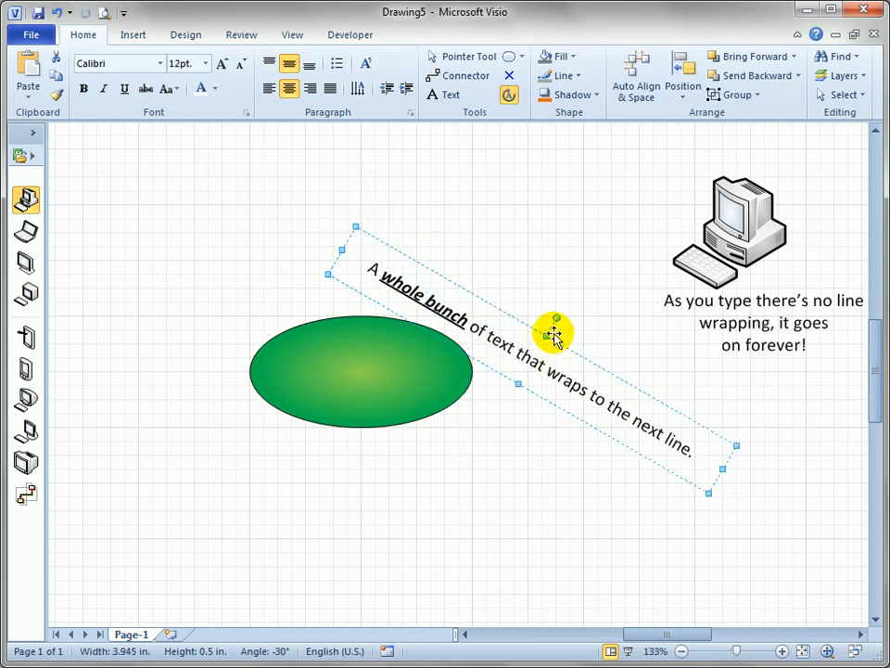
- Narrow the ellipse's text block to about 1.427 in., make it about 0.686 in. high, and position it above the ellipse's upper-right edge
left_click_drag(564, 345, 453, 267)
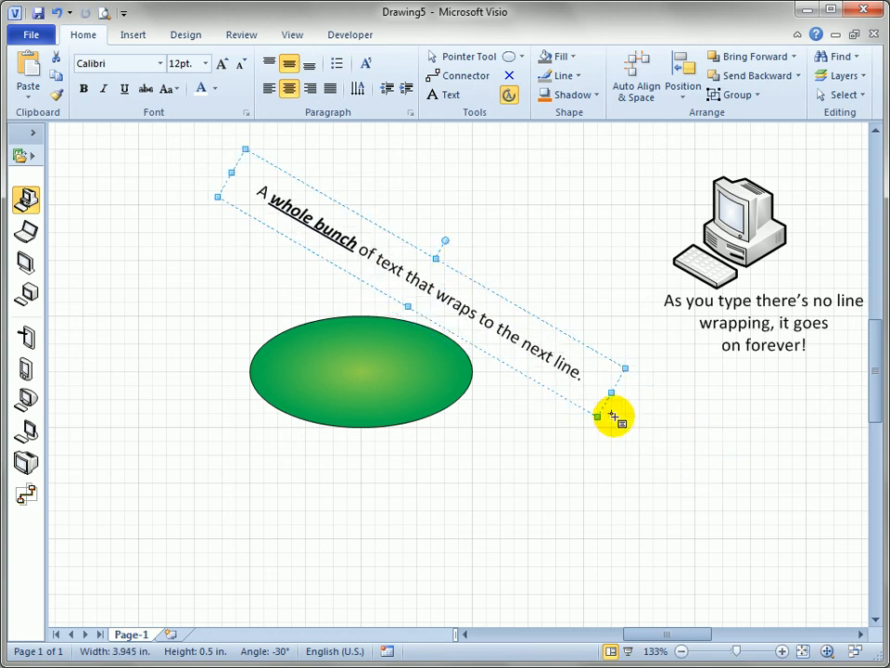
left_click_drag(228, 173, 471, 315)
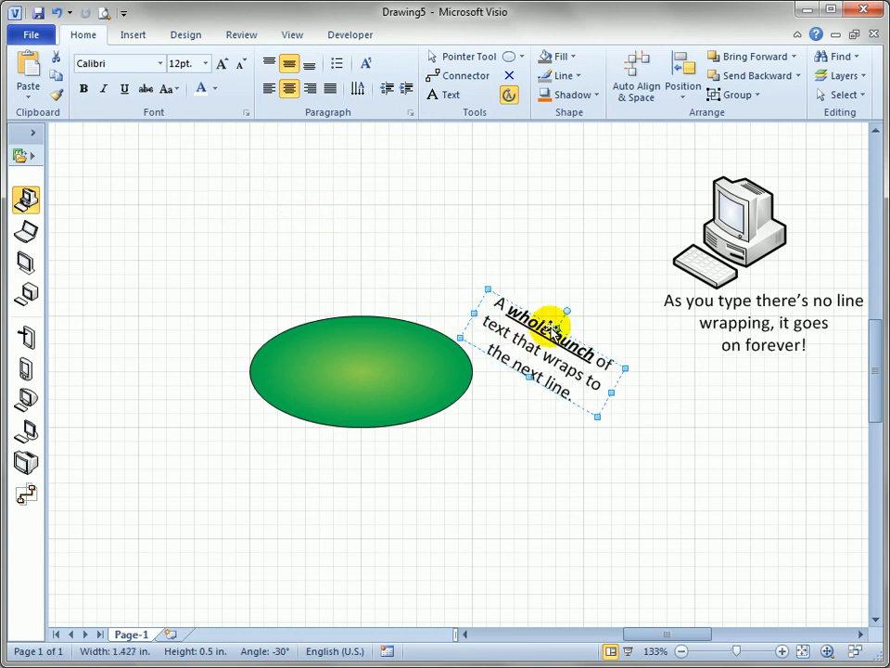
left_click_drag(608, 336, 479, 262)
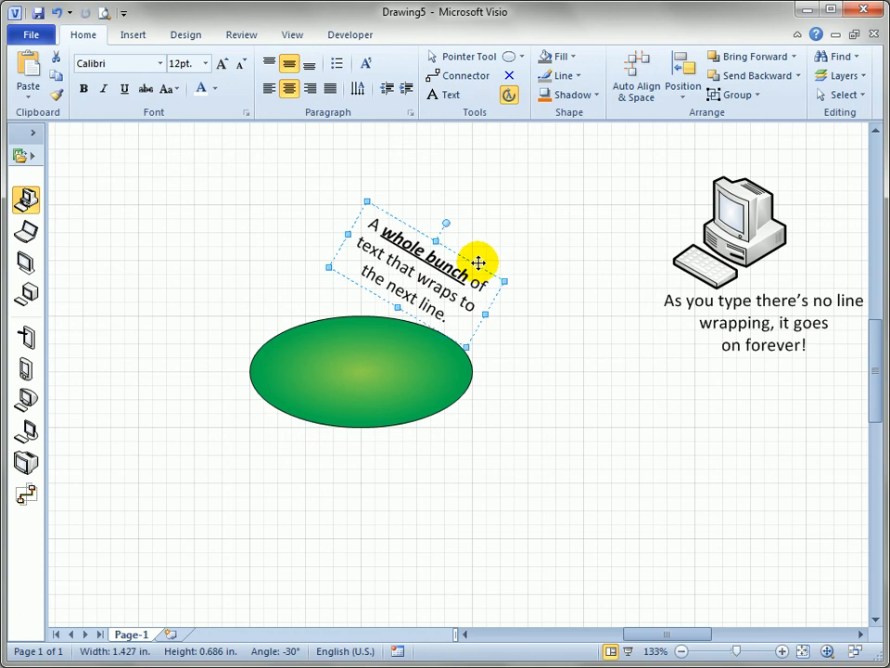
- Stretch the green ellipse downward to a height of 1.375 in
left_click(465, 57)
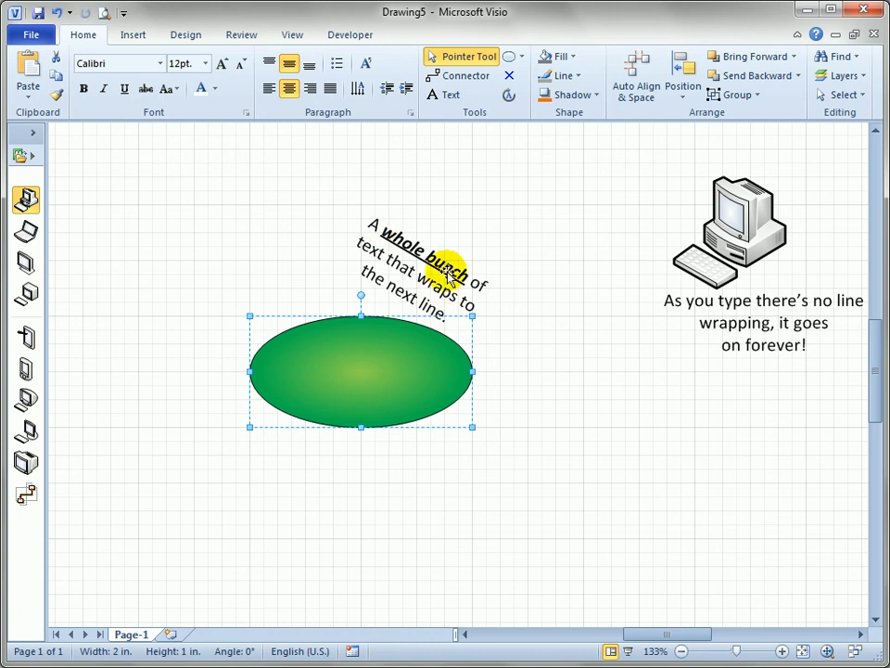
left_click_drag(363, 426, 365, 472)
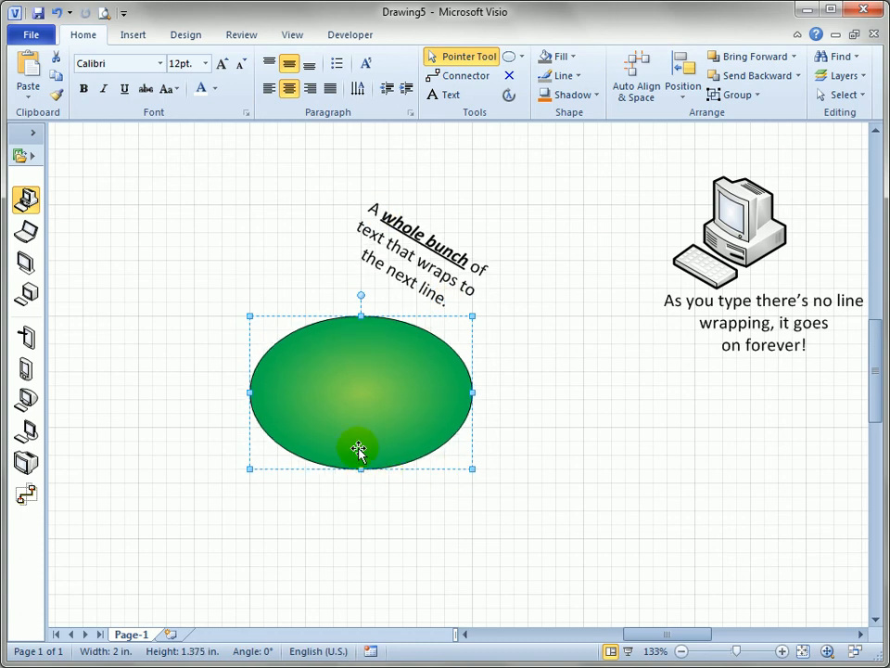